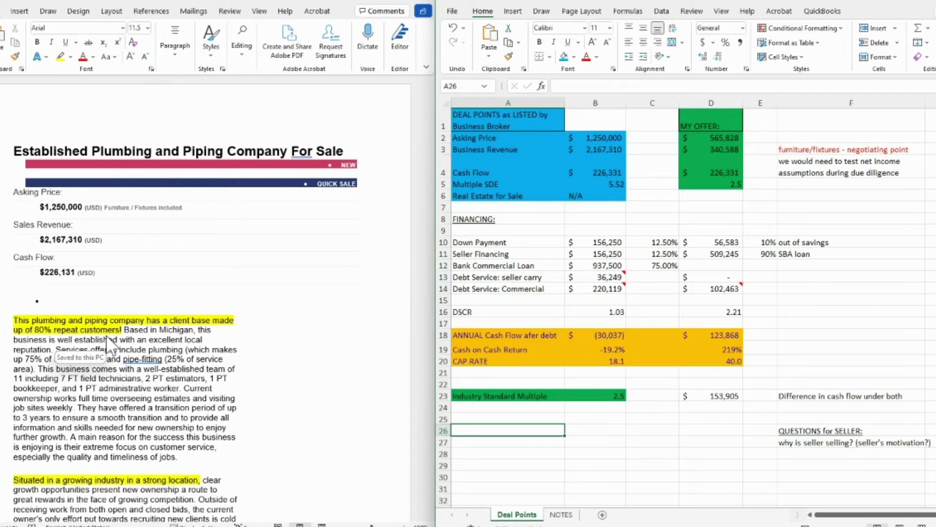
Step: Review the broker-listed deal points, covering the asking price, business revenue and cash flow
{"action": "left_click", "coordinate": [634, 185]}
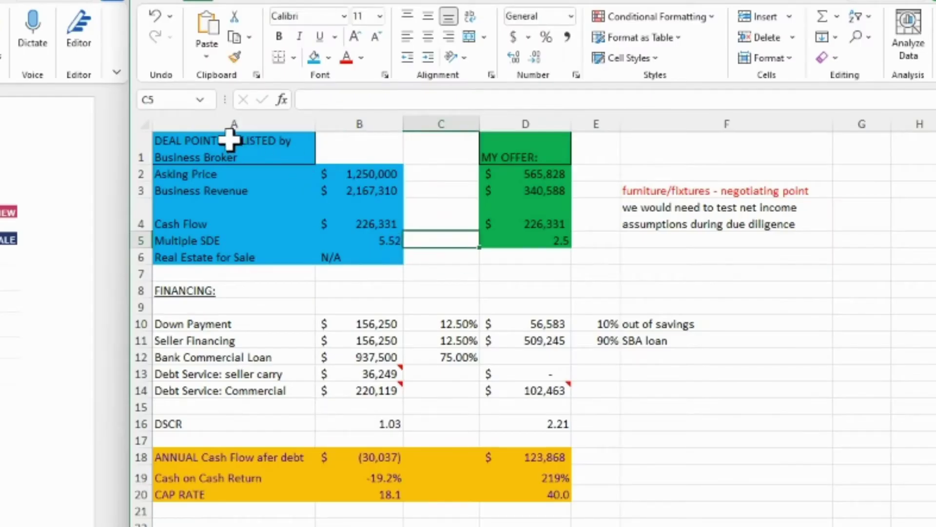
{"action": "left_click_drag", "start_coordinate": [229, 141], "coordinate": [360, 271]}
{"action": "left_click", "coordinate": [326, 341]}
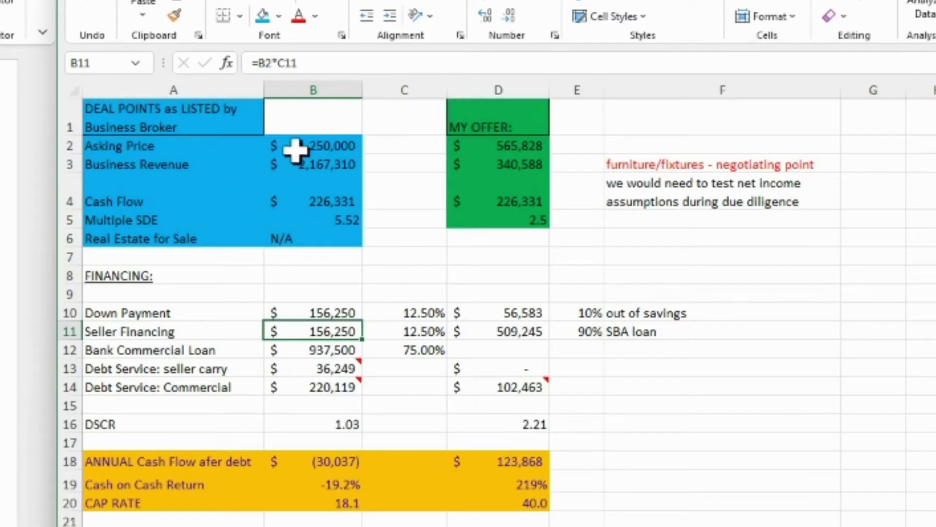
{"action": "left_click", "coordinate": [594, 138]}
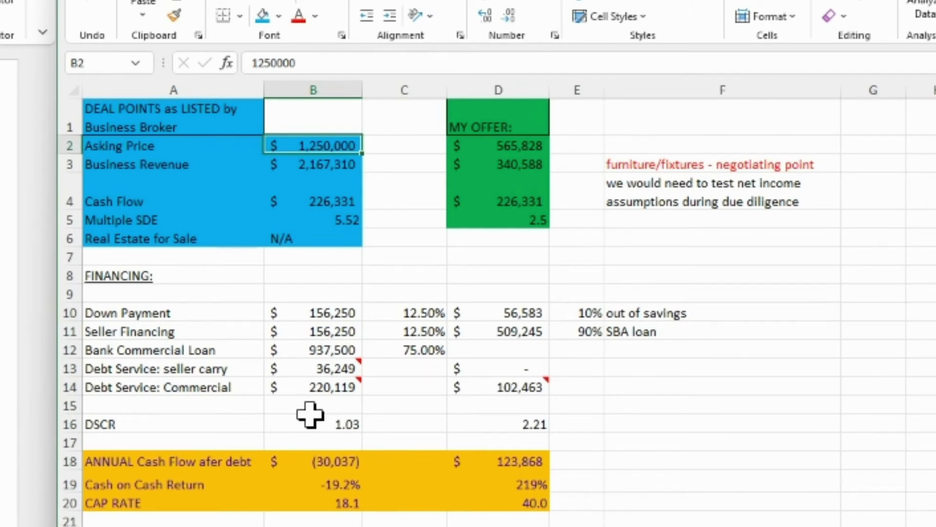
{"action": "left_click", "coordinate": [312, 350]}
{"action": "left_click", "coordinate": [303, 164]}
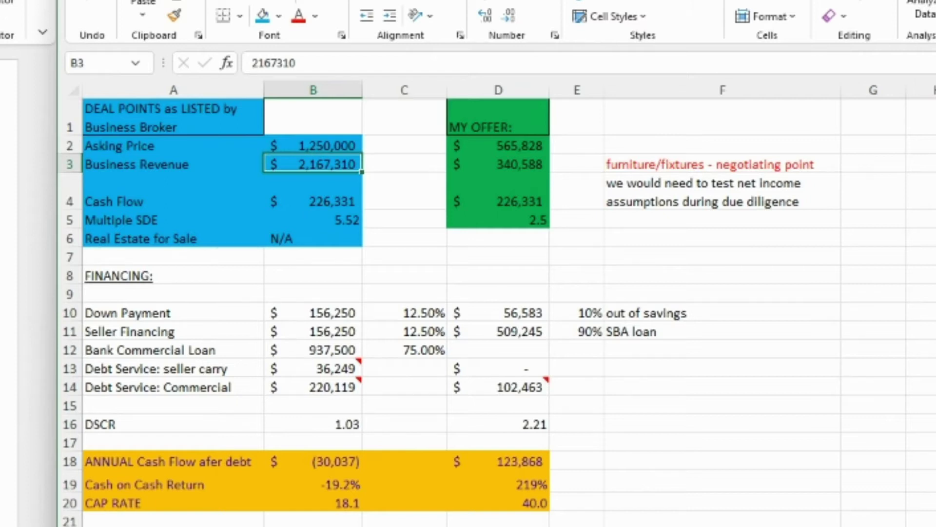
{"action": "left_click", "coordinate": [303, 199]}
{"action": "mouse_move", "coordinate": [276, 375]}
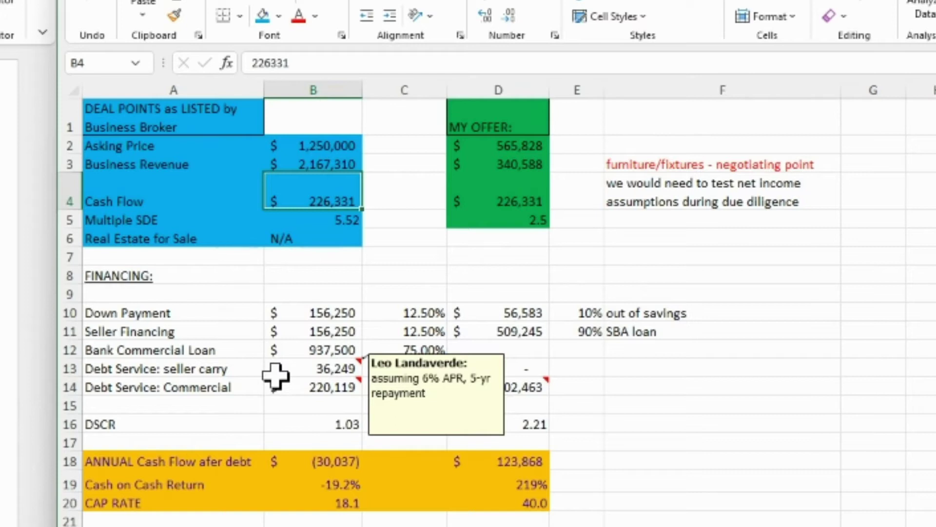
Step: Inspect the formula behind the broker-listed Multiple SDE and its label, leaving the cell unchanged
{"action": "left_click", "coordinate": [318, 220]}
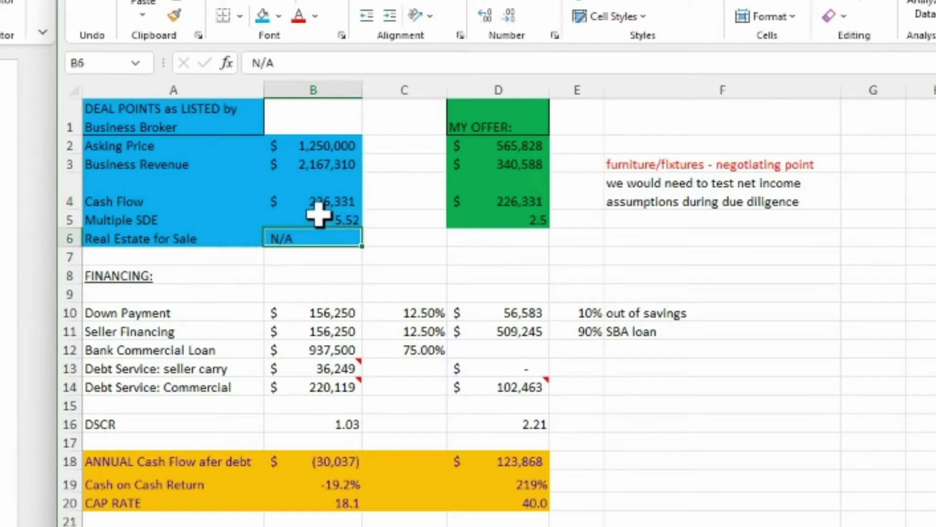
{"action": "double_click", "coordinate": [316, 217]}
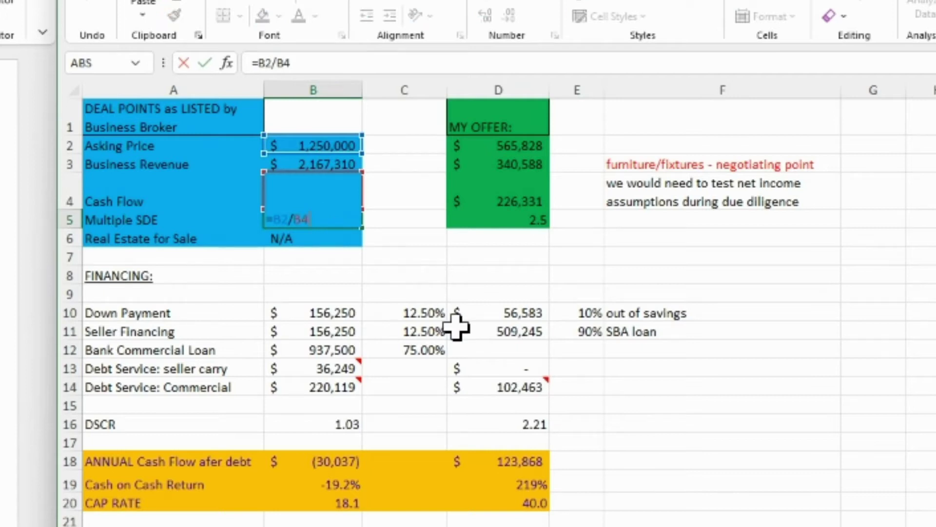
{"action": "key", "text": "Return"}
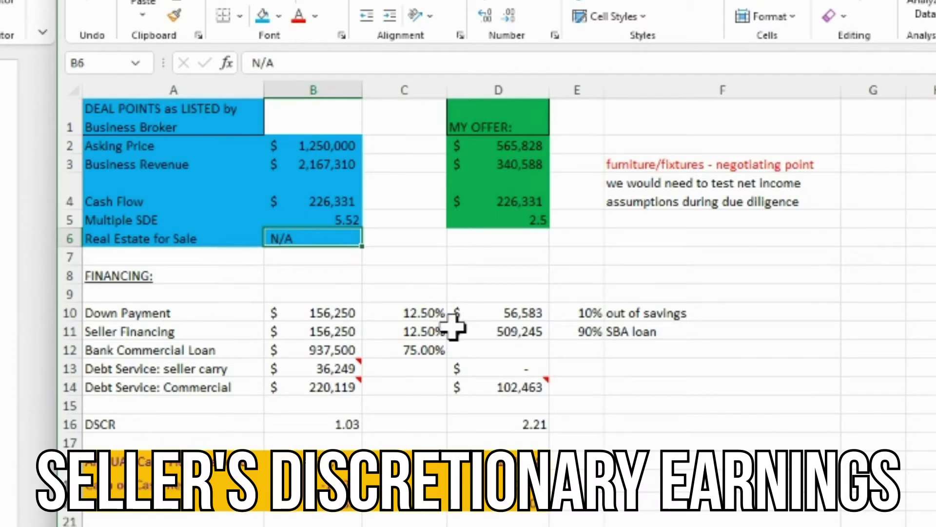
{"action": "left_click", "coordinate": [159, 219]}
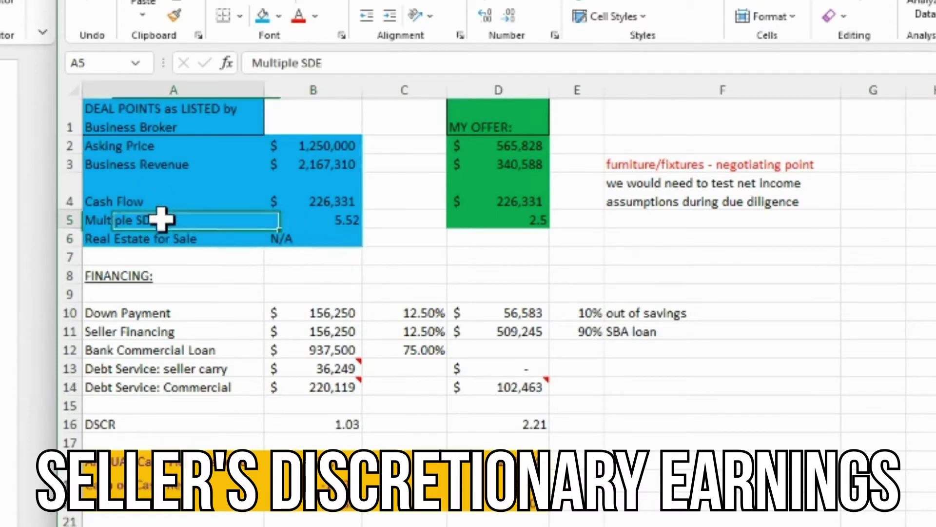
{"action": "left_click", "coordinate": [218, 371]}
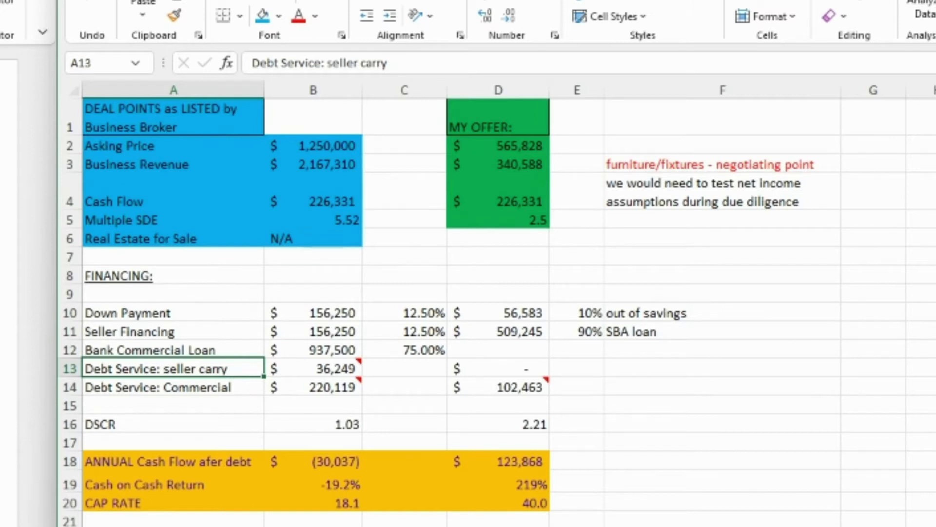
{"action": "left_click", "coordinate": [157, 221]}
Step: Compare the broker-listed Multiple SDE in B5 with the Industry Standard Multiple in row 23
{"action": "left_click", "coordinate": [160, 526]}
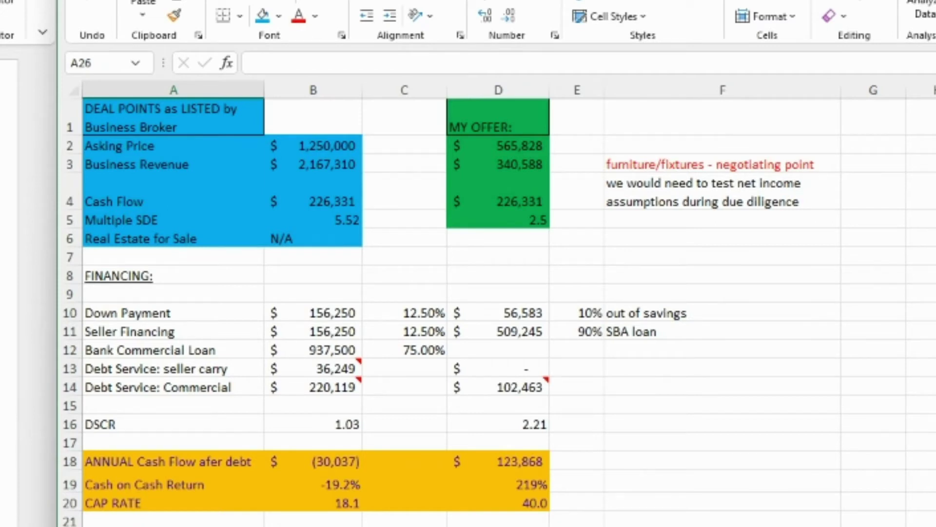
{"action": "left_click", "coordinate": [161, 526]}
{"action": "left_click", "coordinate": [161, 526]}
{"action": "left_click", "coordinate": [313, 526]}
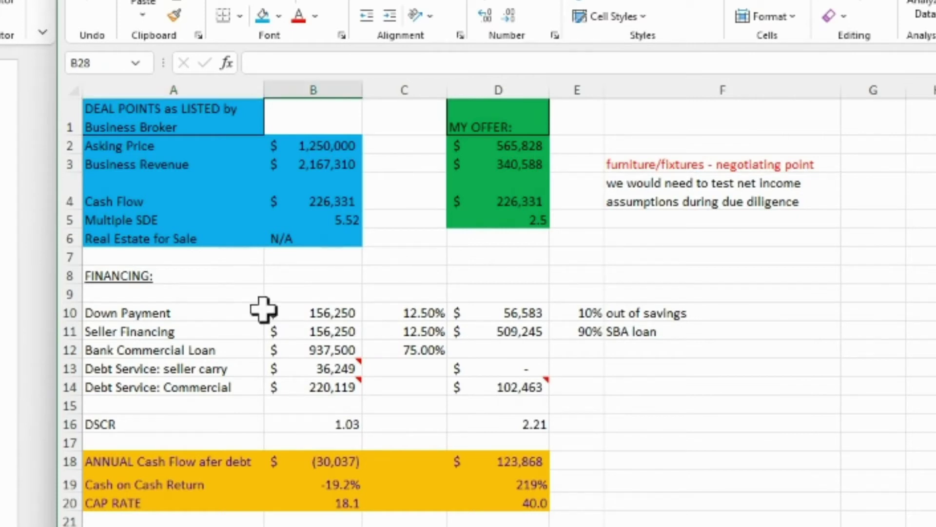
{"action": "left_click", "coordinate": [308, 219]}
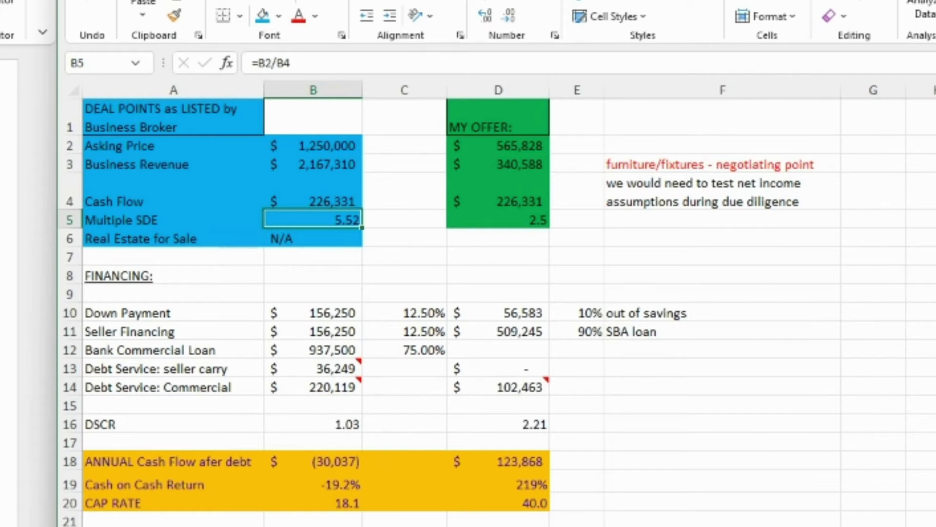
{"action": "left_click", "coordinate": [226, 526]}
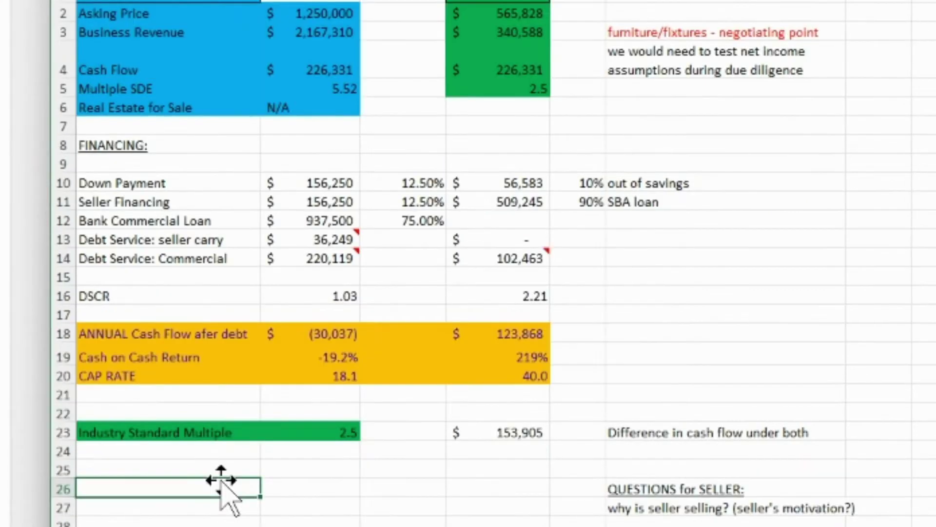
{"action": "left_click", "coordinate": [209, 433]}
{"action": "left_click", "coordinate": [215, 490]}
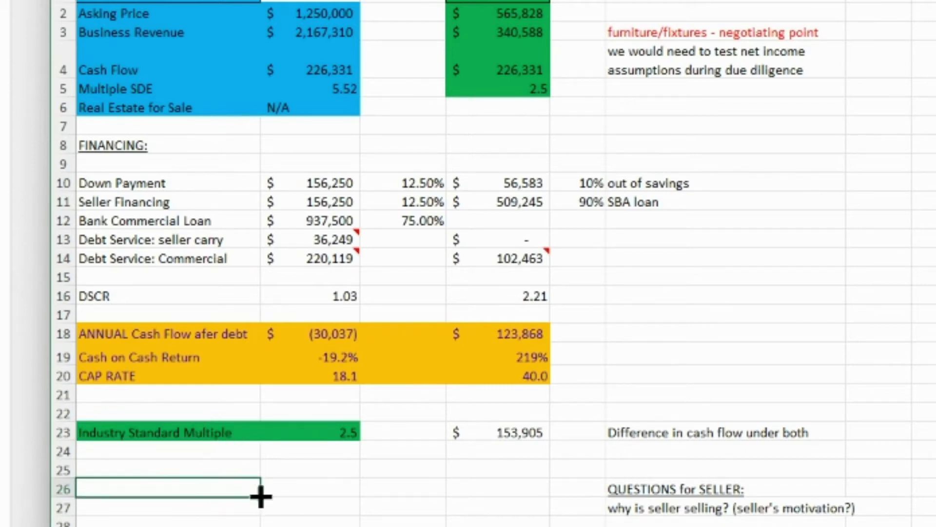
{"action": "left_click", "coordinate": [293, 434]}
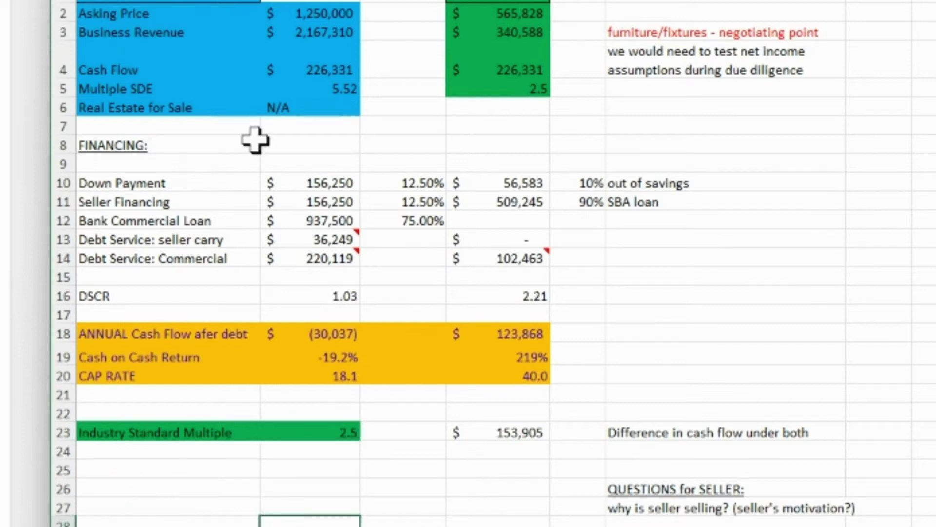
{"action": "left_click", "coordinate": [305, 89]}
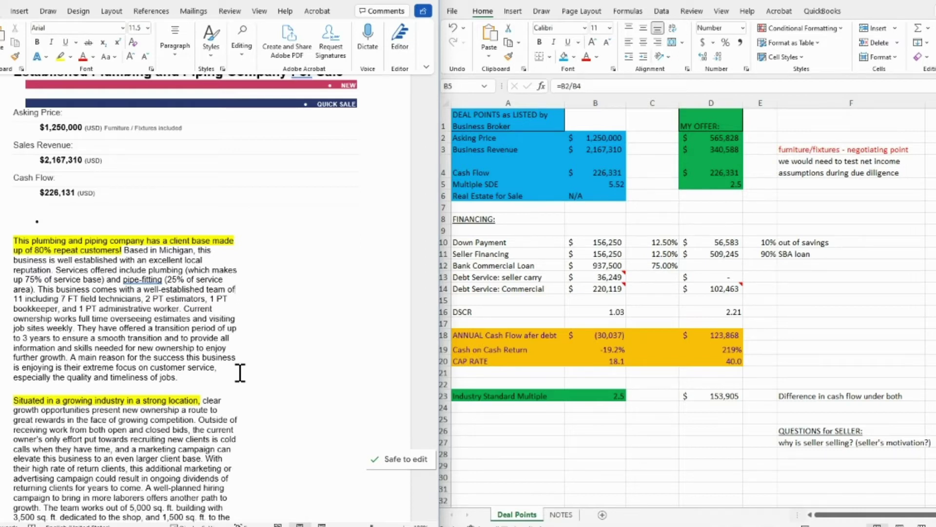
Step: Read the available financing terms near the end of the Word listing and match them to the spreadsheet's financing rows
{"action": "left_click", "coordinate": [438, 288]}
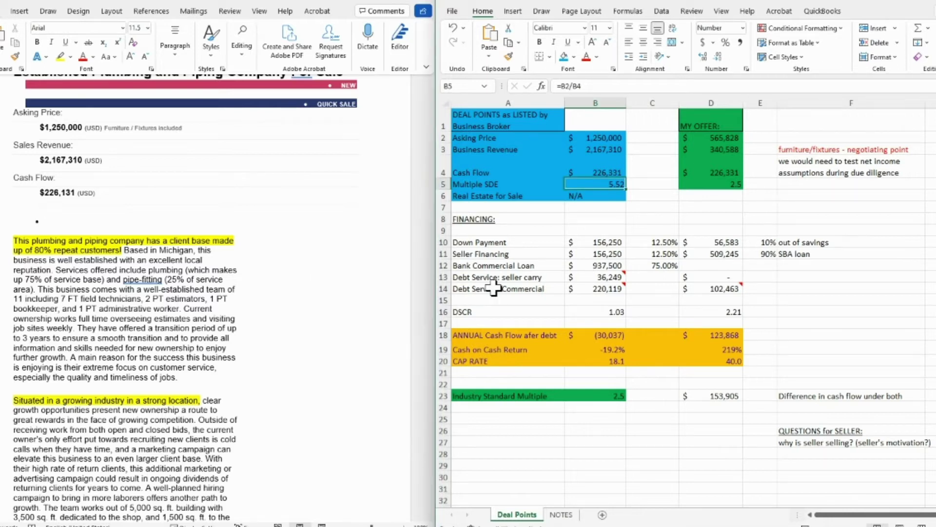
{"action": "scroll", "coordinate": [310, 393], "scroll_direction": "down", "scroll_amount": 15}
{"action": "scroll", "coordinate": [310, 393], "scroll_direction": "down", "scroll_amount": 6}
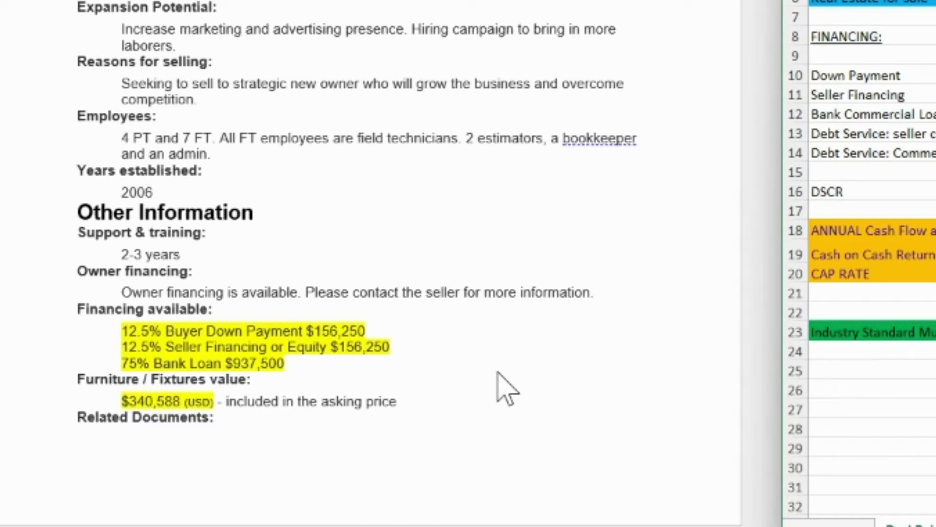
{"action": "left_click", "coordinate": [868, 230]}
{"action": "left_click", "coordinate": [858, 75]}
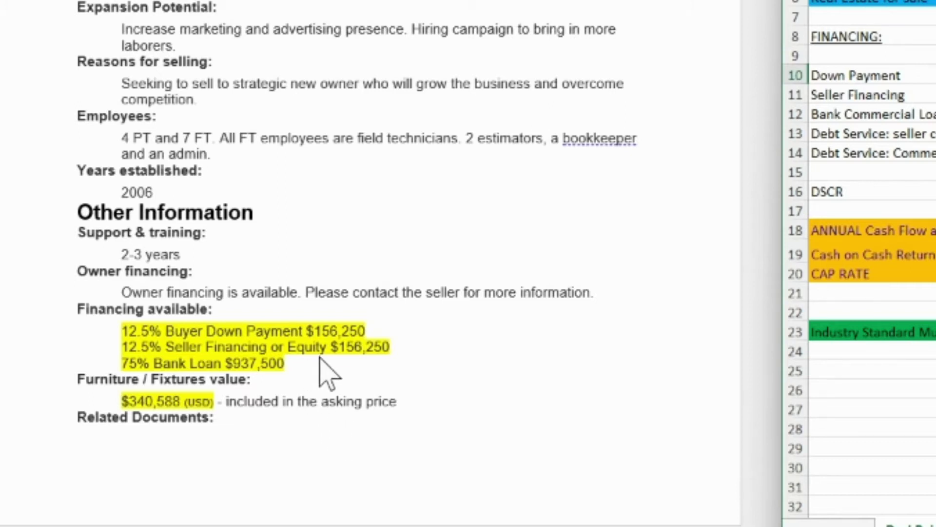
{"action": "left_click", "coordinate": [858, 133]}
{"action": "left_click", "coordinate": [858, 95]}
{"action": "left_click", "coordinate": [859, 76]}
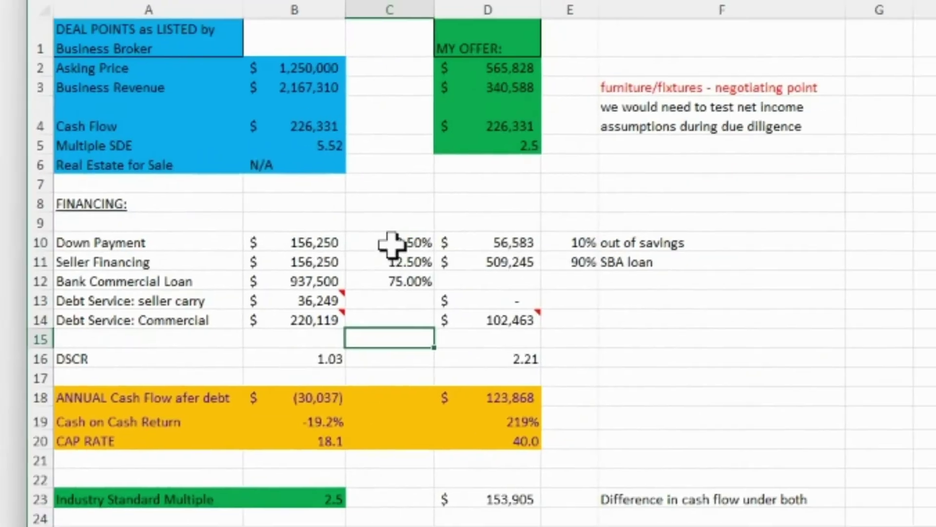
Step: Review the financing percentages in C10:C12 and the listed down payment and bank commercial loan amounts
{"action": "left_click_drag", "start_coordinate": [392, 244], "coordinate": [387, 279]}
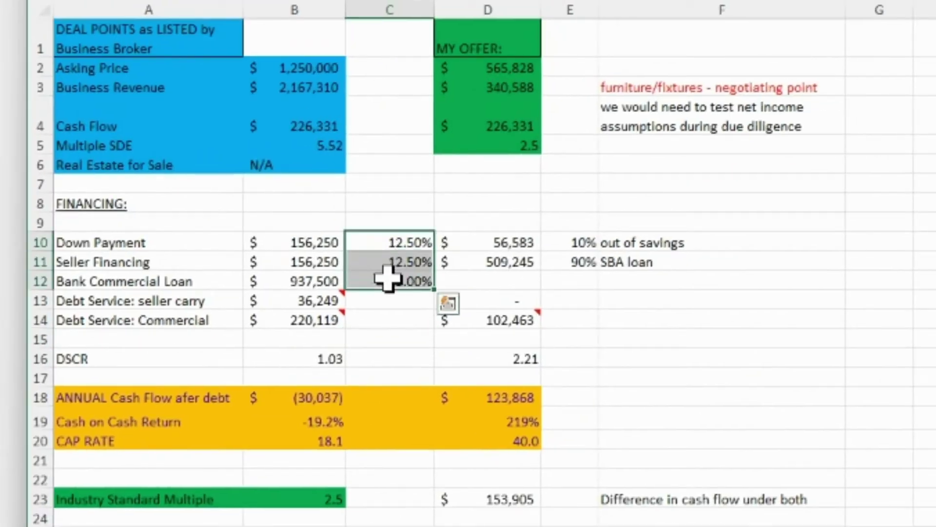
{"action": "left_click", "coordinate": [386, 339]}
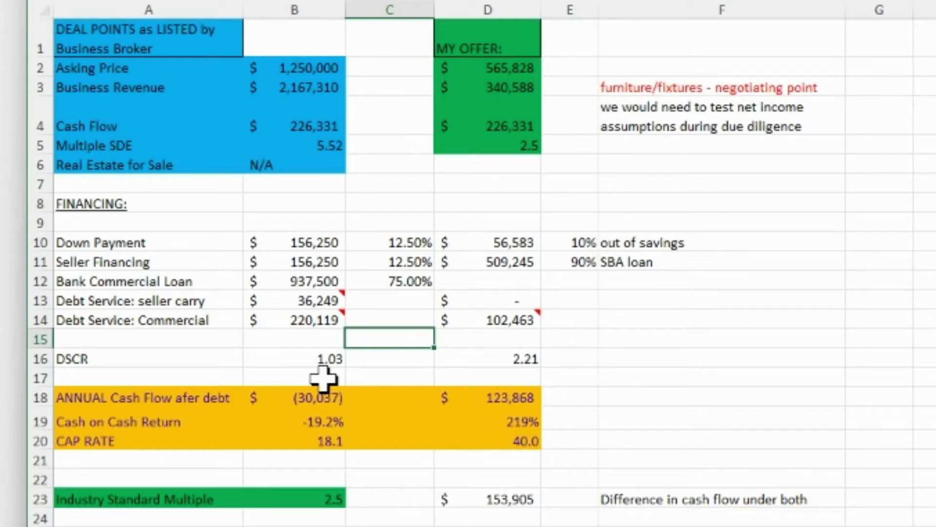
{"action": "left_click", "coordinate": [247, 240]}
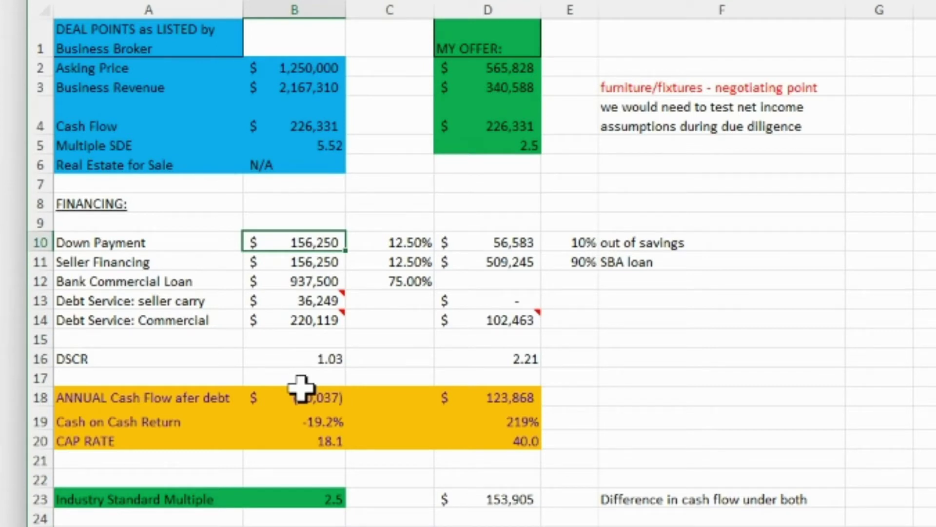
{"action": "left_click", "coordinate": [268, 284]}
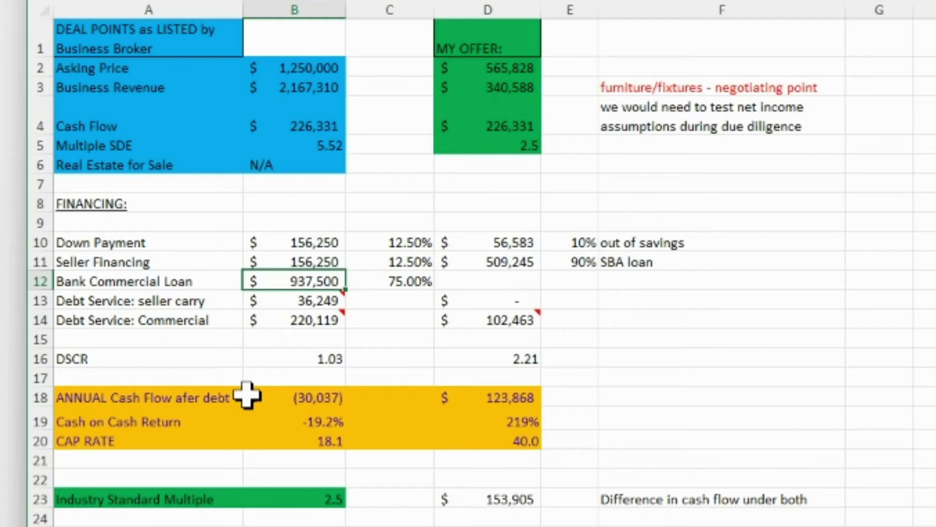
Step: Examine the listed seller-carry and commercial debt service amounts, reading the commercial loan's repayment assumptions in its cell note
{"action": "left_click", "coordinate": [297, 300]}
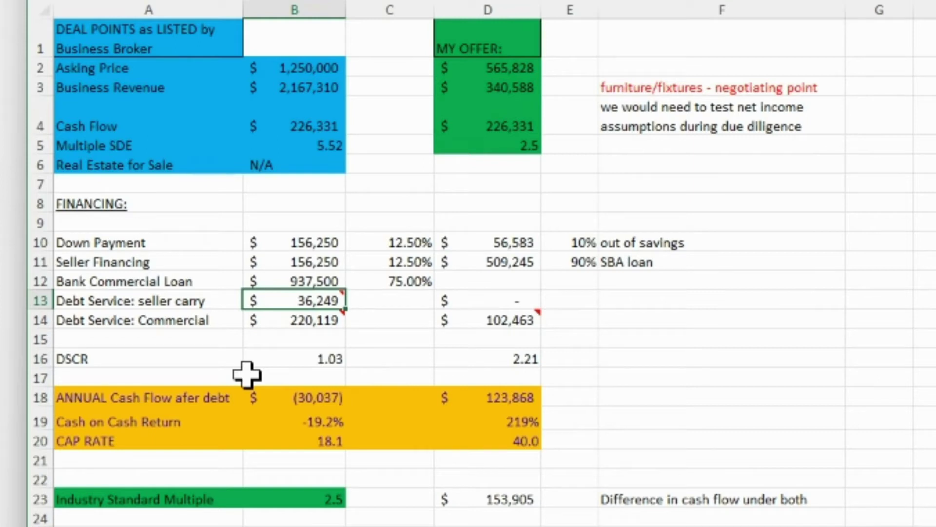
{"action": "mouse_move", "coordinate": [292, 295]}
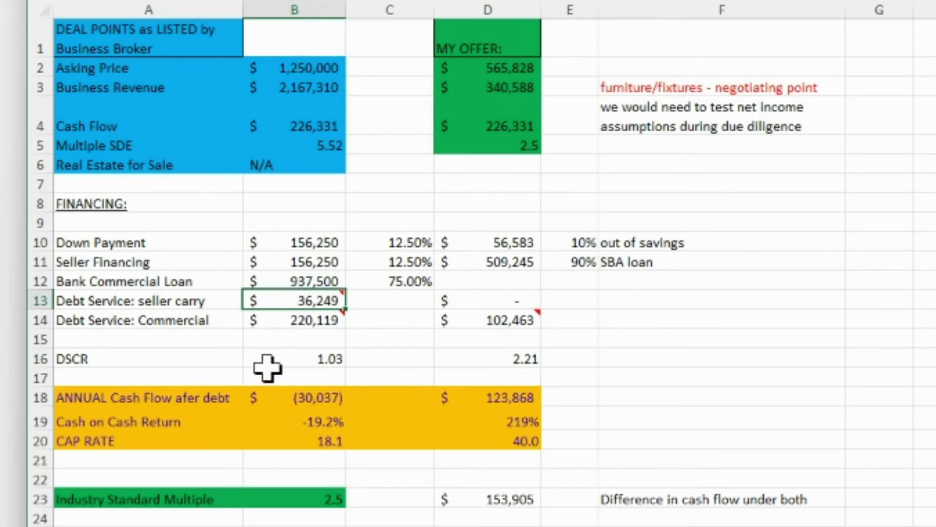
{"action": "left_click", "coordinate": [272, 320]}
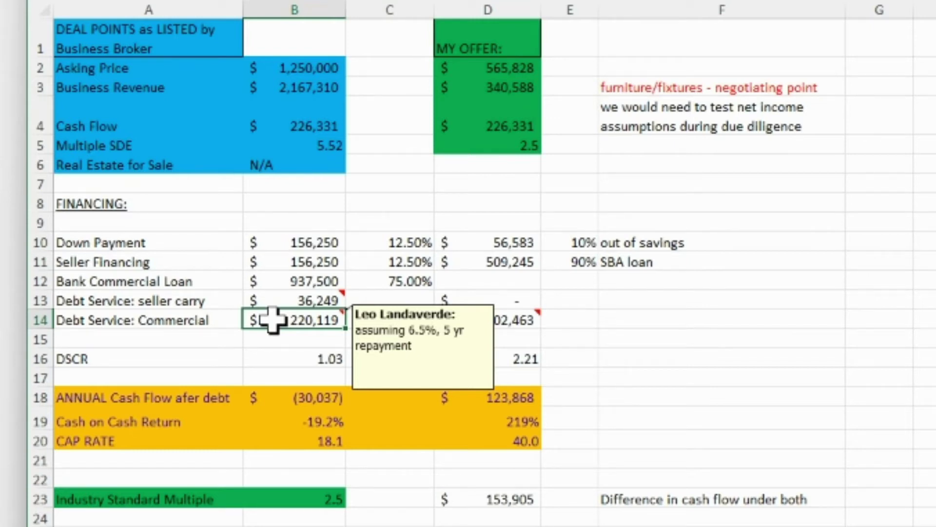
Step: Inspect the formula behind the DSCR for the listed deal and check its annual cash flow after debt
{"action": "left_click", "coordinate": [268, 358]}
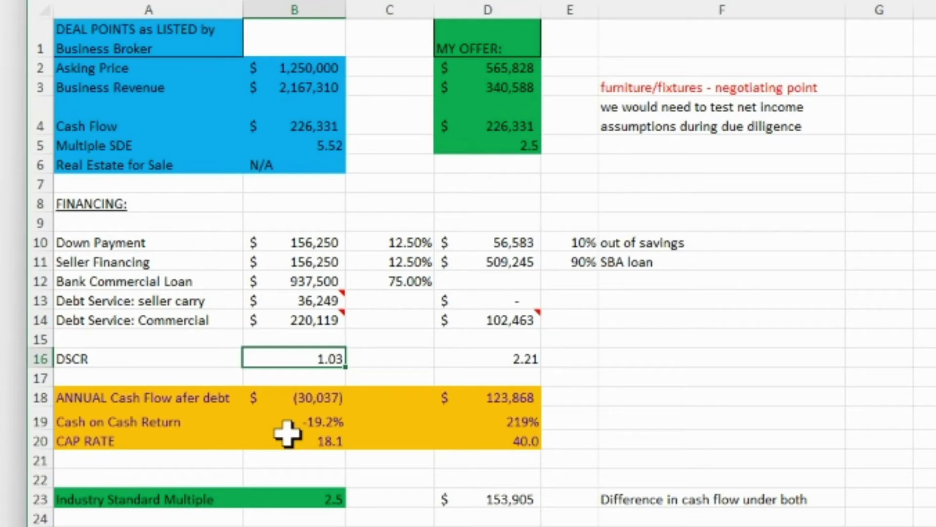
{"action": "left_click", "coordinate": [274, 240]}
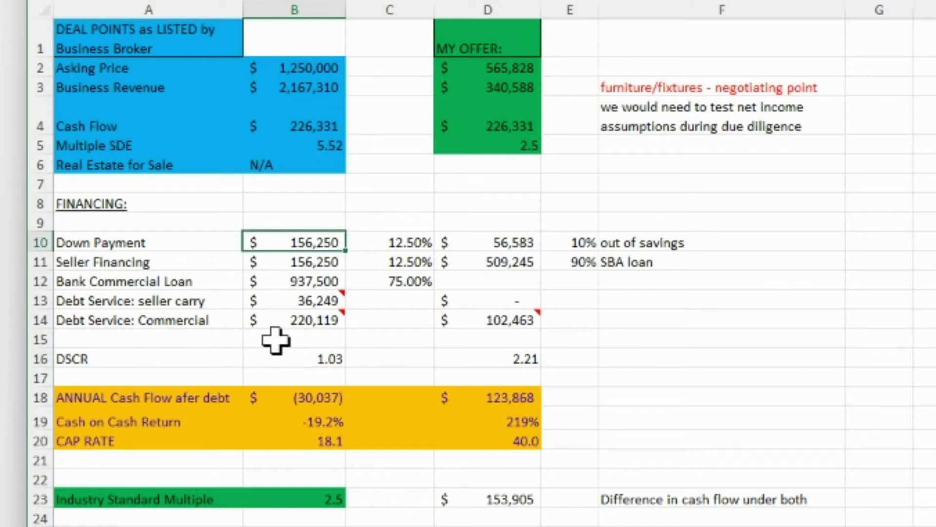
{"action": "left_click", "coordinate": [261, 262]}
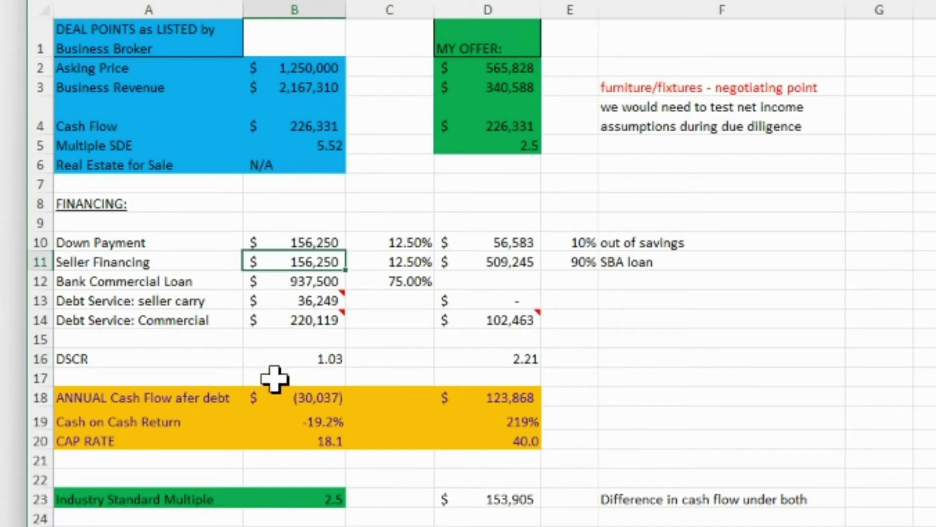
{"action": "left_click", "coordinate": [276, 355]}
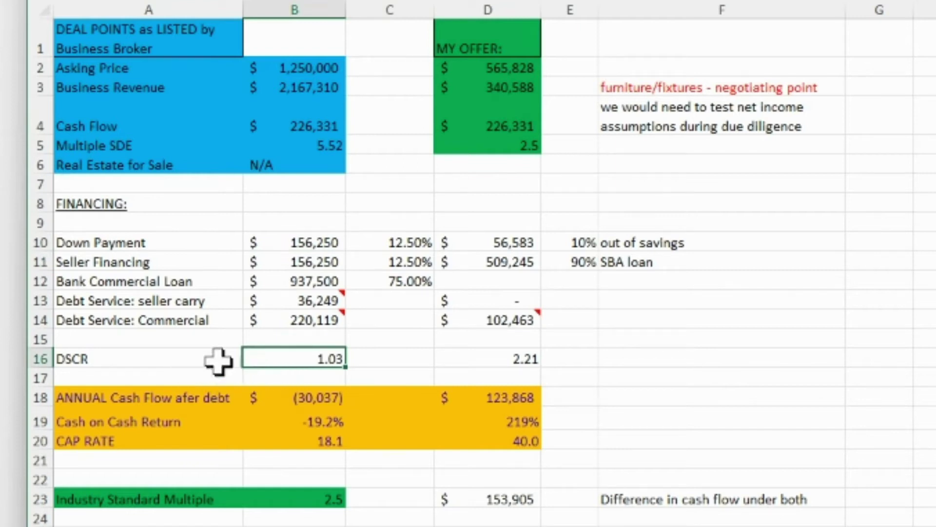
{"action": "double_click", "coordinate": [292, 358]}
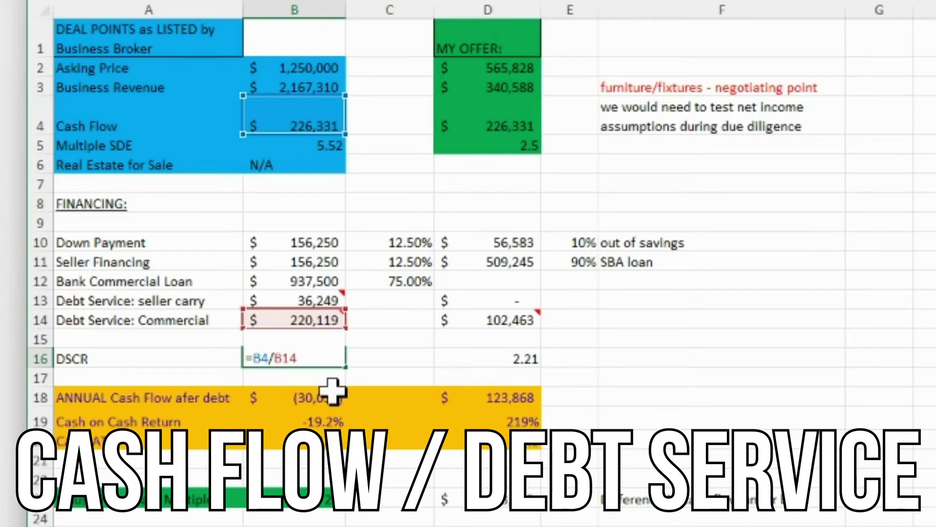
{"action": "key", "text": "Return"}
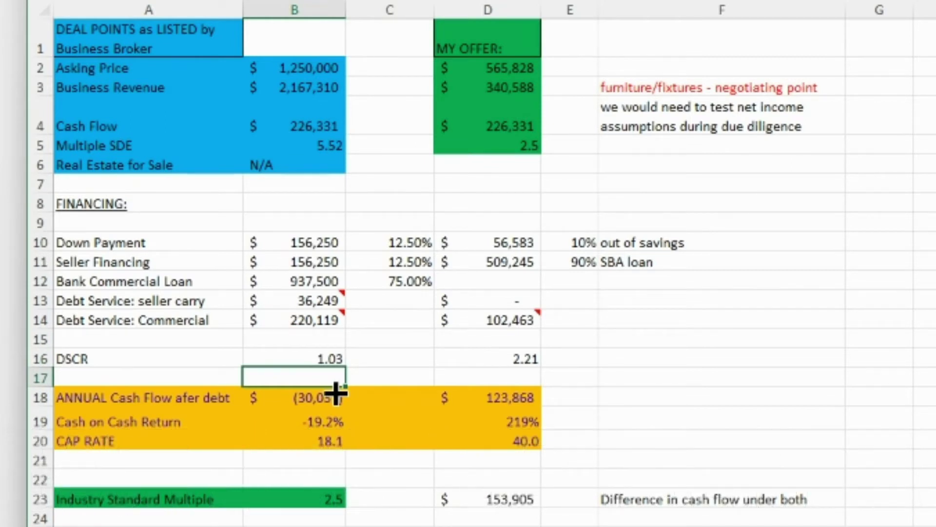
{"action": "left_click", "coordinate": [301, 399]}
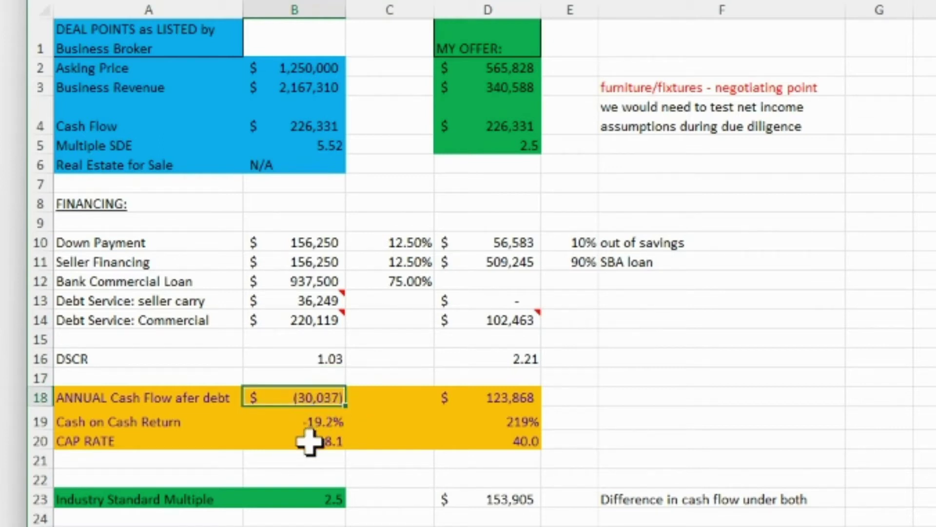
Step: Correct the misspelled word in the A18 label so it reads "ANNUAL Cash Flow after debt service"
{"action": "double_click", "coordinate": [184, 399]}
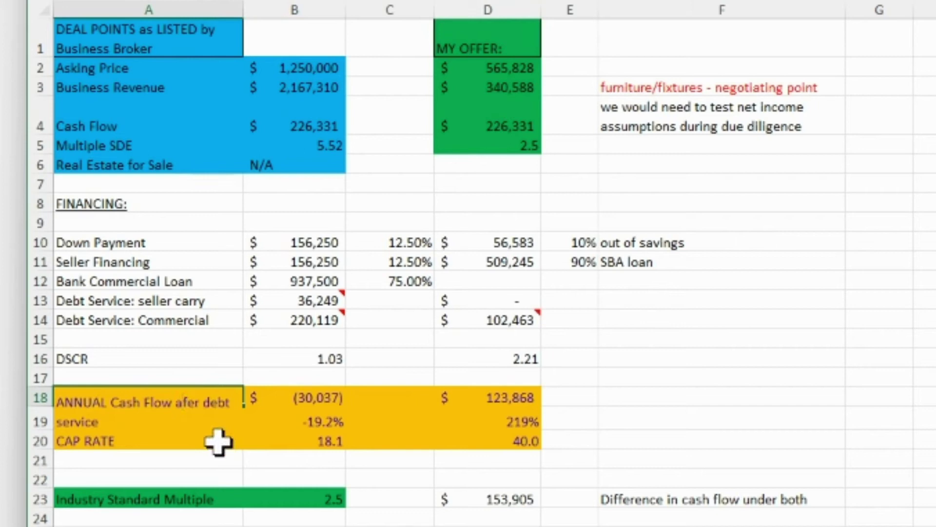
{"action": "type", "text": "t"}
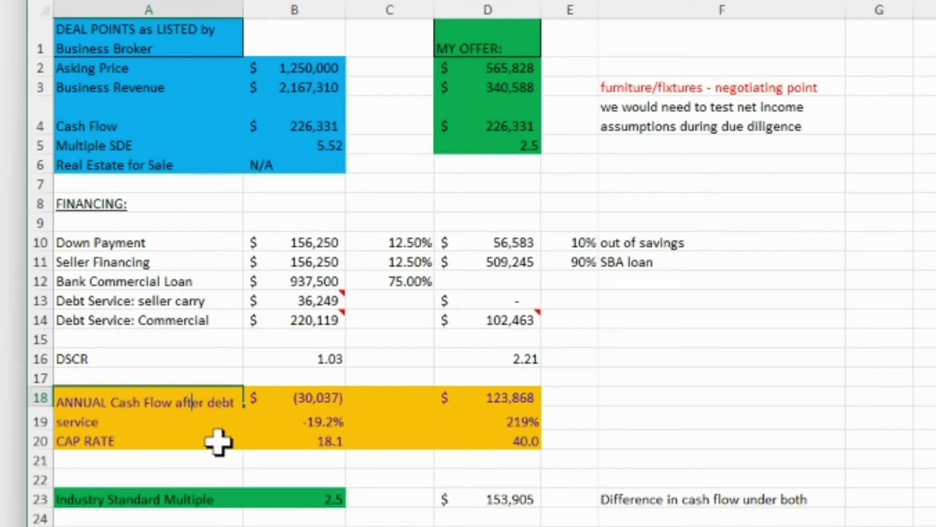
{"action": "left_click", "coordinate": [191, 339]}
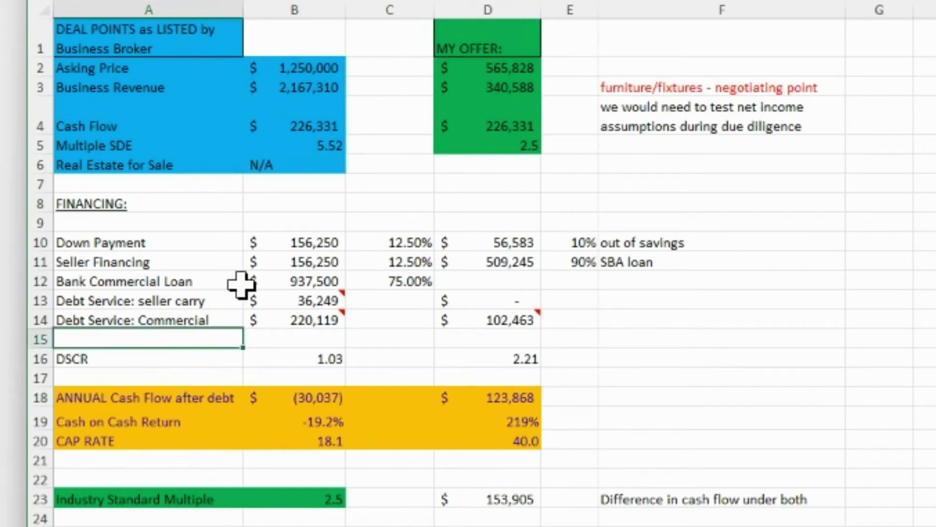
Step: Inspect the formulas behind the listed deal's annual cash flow after debt, cash on cash return and cap rate in B18:B20
{"action": "double_click", "coordinate": [292, 397]}
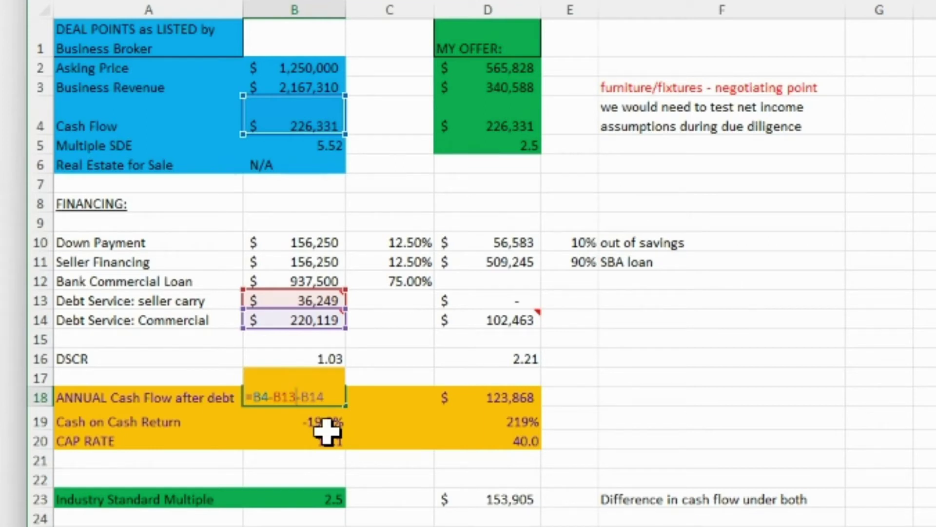
{"action": "key", "text": "Return"}
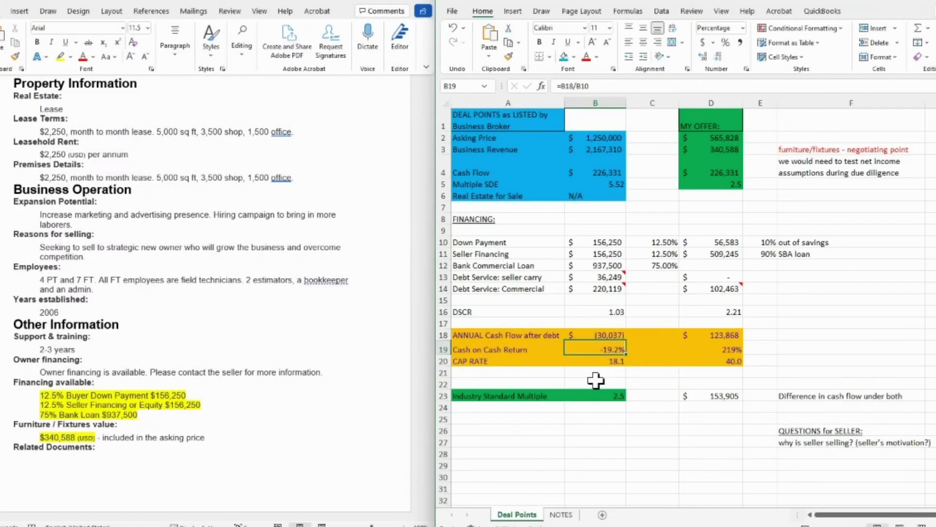
{"action": "left_click", "coordinate": [600, 360]}
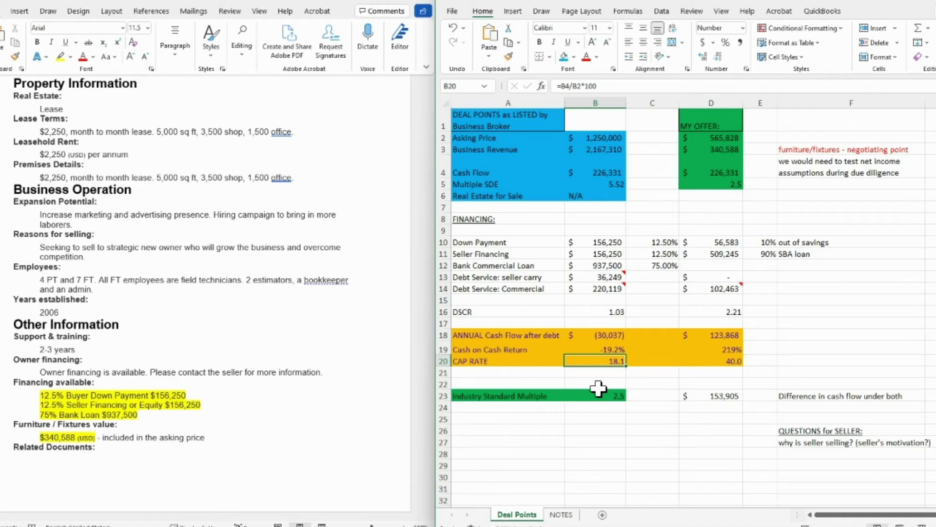
{"action": "left_click", "coordinate": [538, 301]}
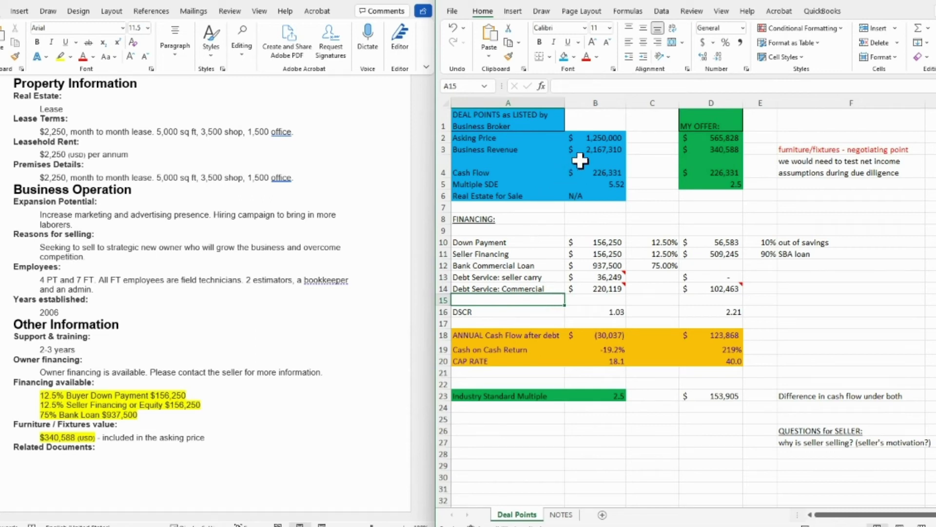
Step: Try a listed asking price of 1,150,000 in B2, check the SDE multiple, and undo the price change
{"action": "left_click", "coordinate": [600, 138]}
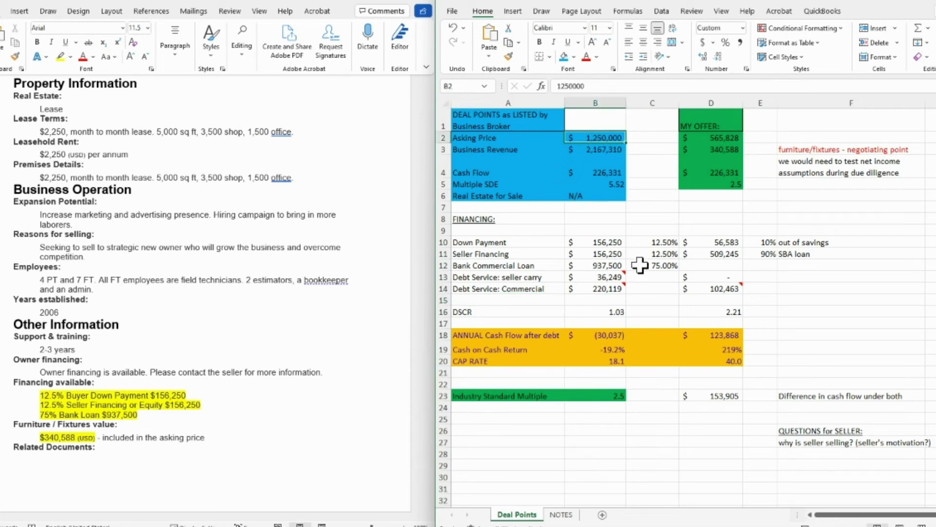
{"action": "mouse_move", "coordinate": [625, 272]}
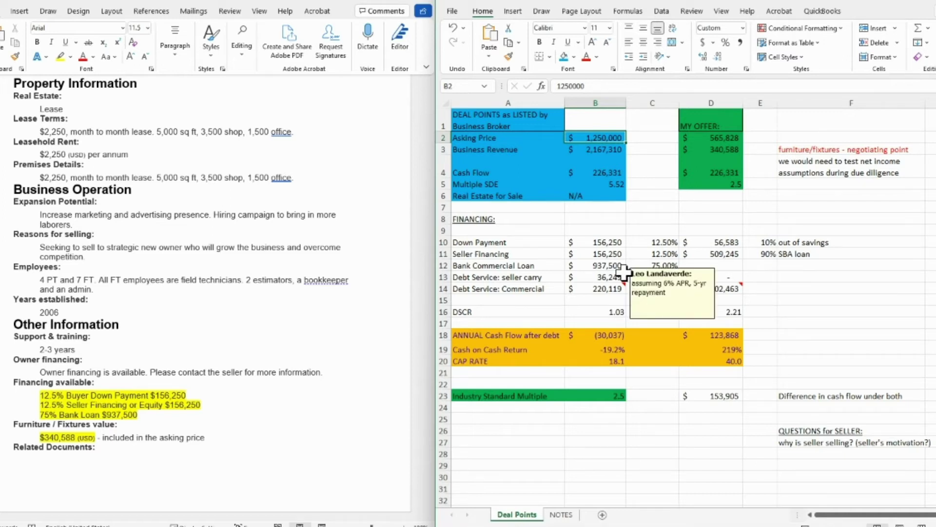
{"action": "type", "text": "1150000"}
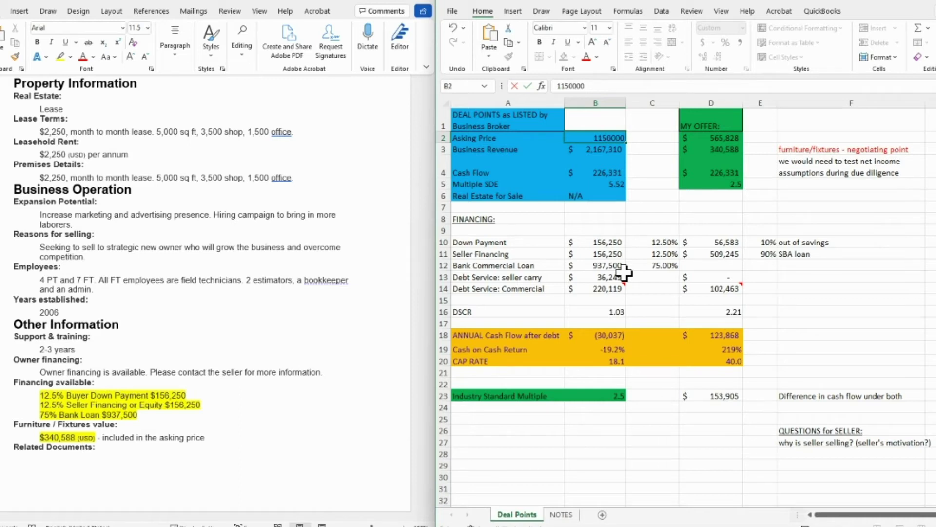
{"action": "key", "text": "Return"}
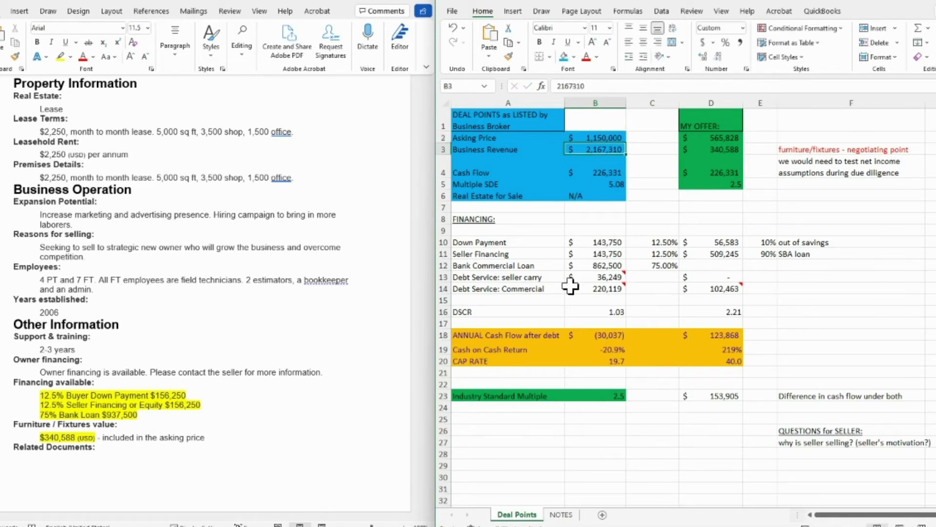
{"action": "left_click", "coordinate": [591, 183]}
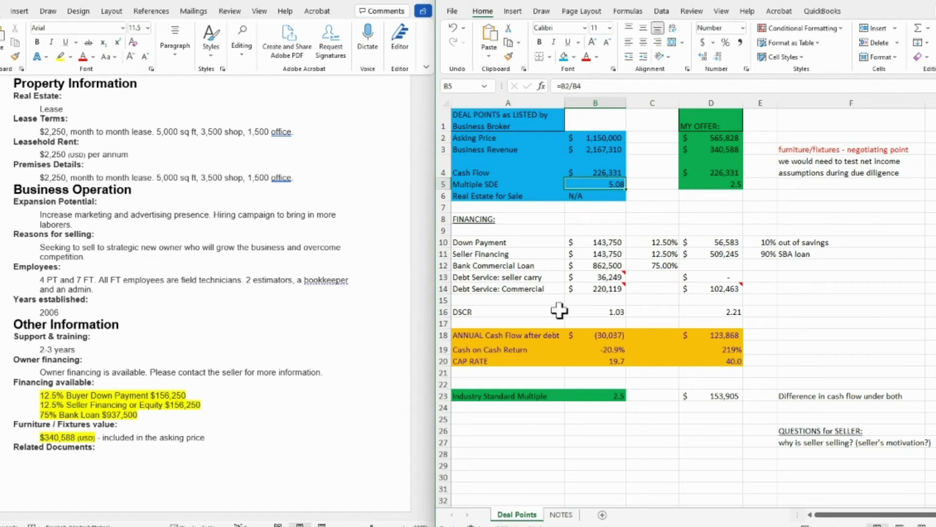
{"action": "left_click", "coordinate": [451, 26]}
{"action": "left_click", "coordinate": [560, 290]}
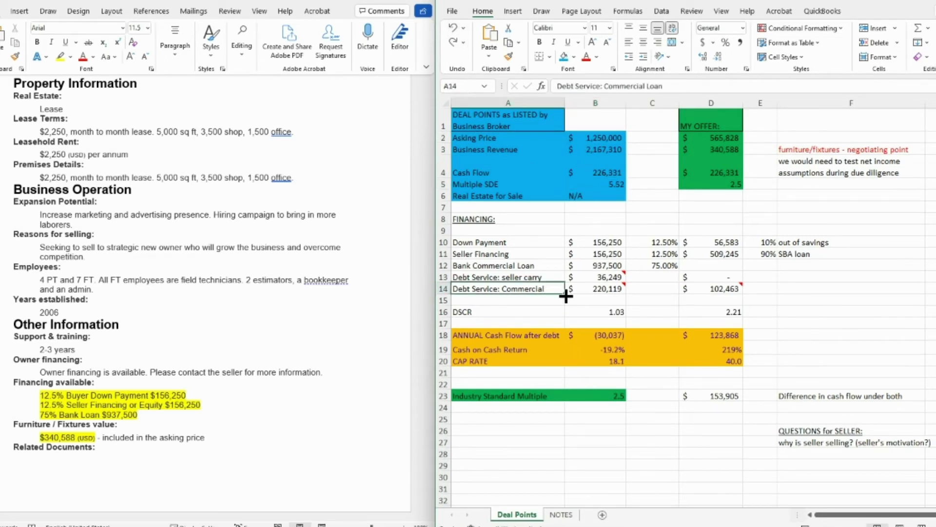
Step: Compare the industry standard multiple in B23 with the listed deal's SDE multiple in B5
{"action": "left_click", "coordinate": [557, 348]}
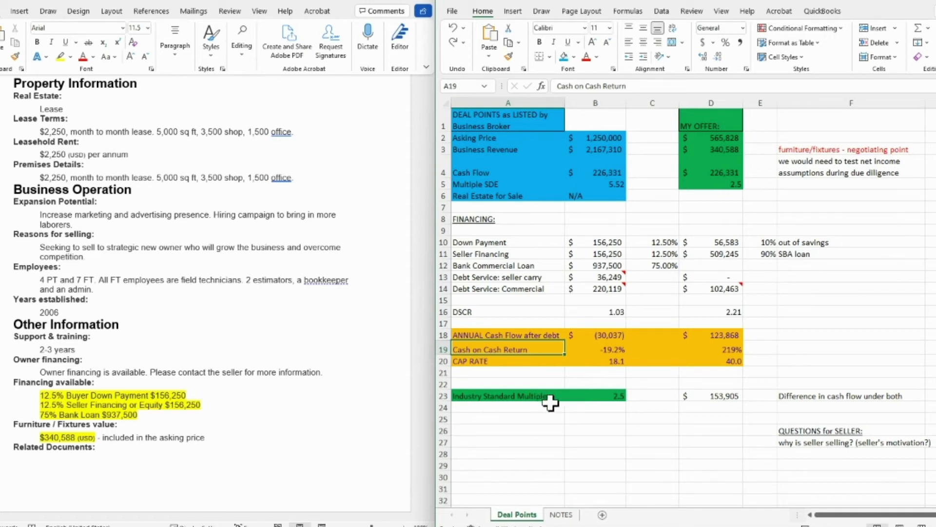
{"action": "left_click", "coordinate": [580, 396]}
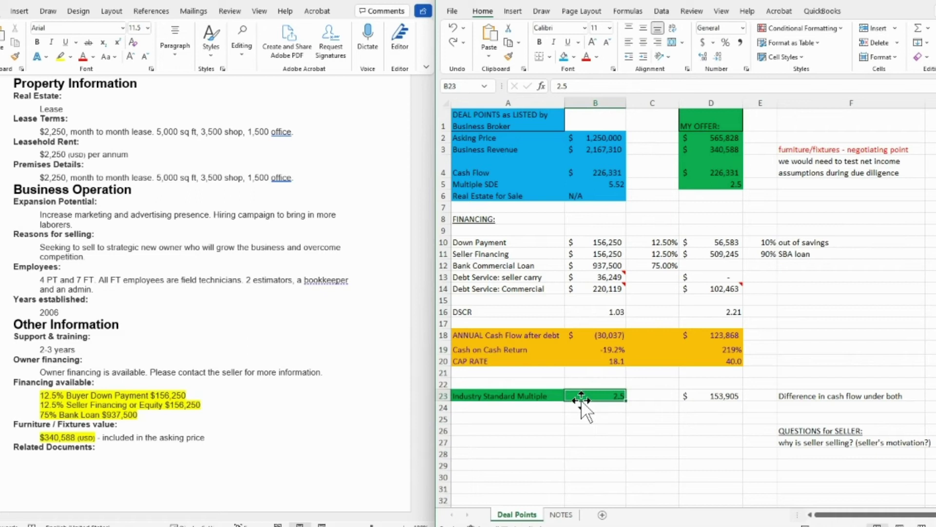
{"action": "left_click", "coordinate": [592, 183]}
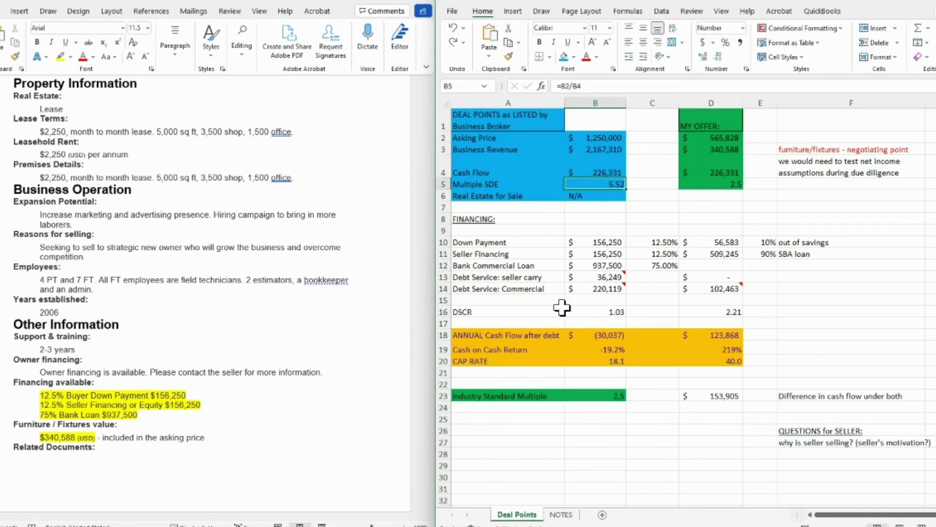
Step: Review the MY OFFER block in D1:D5, including the D3 furniture and fixtures amount and its negotiating-point note in F3
{"action": "left_click_drag", "start_coordinate": [715, 125], "coordinate": [683, 199]}
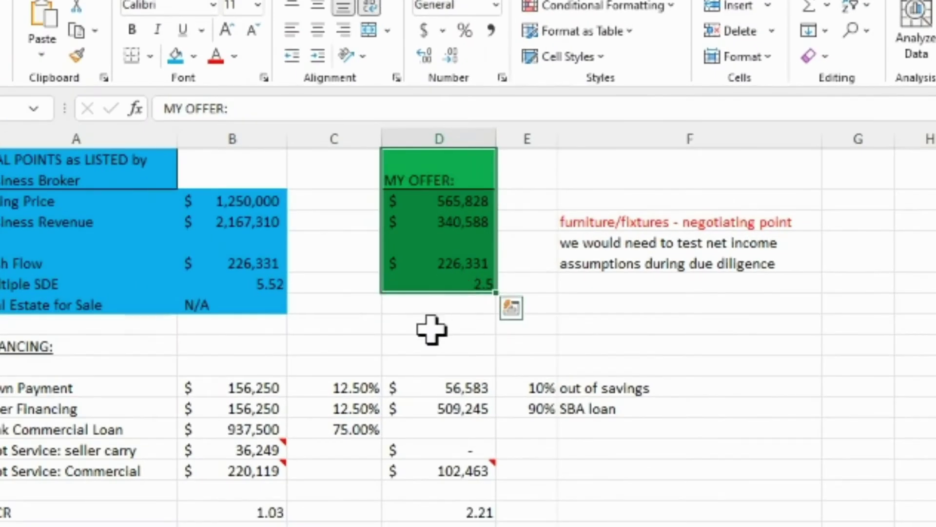
{"action": "left_click", "coordinate": [666, 226]}
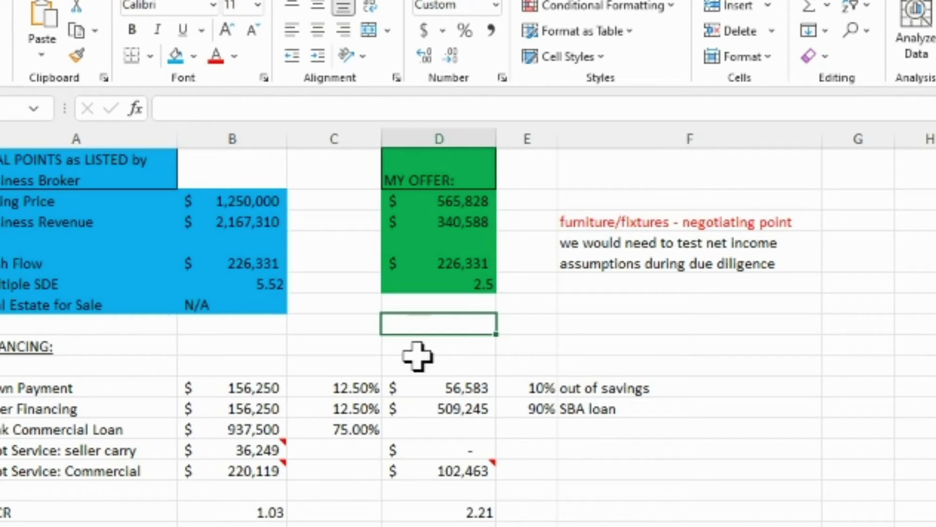
{"action": "left_click", "coordinate": [455, 223]}
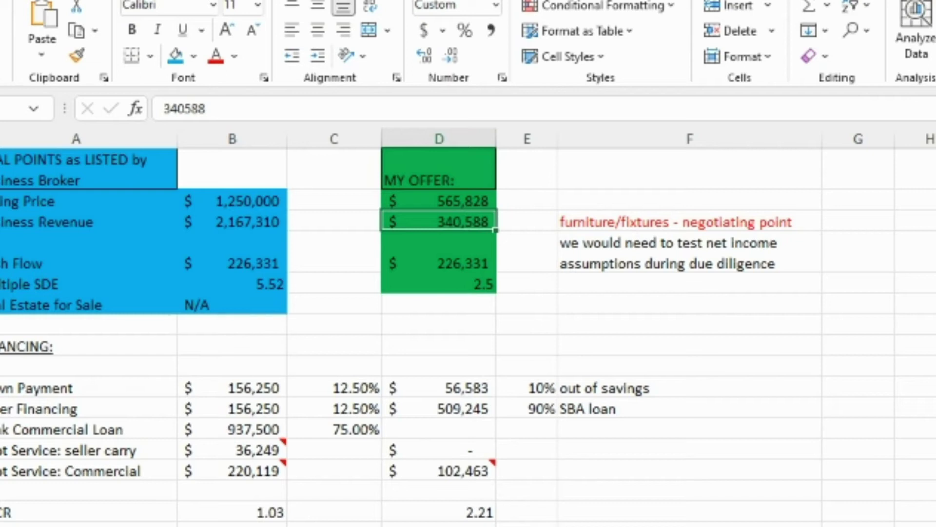
{"action": "left_click", "coordinate": [488, 385]}
{"action": "left_click", "coordinate": [463, 228]}
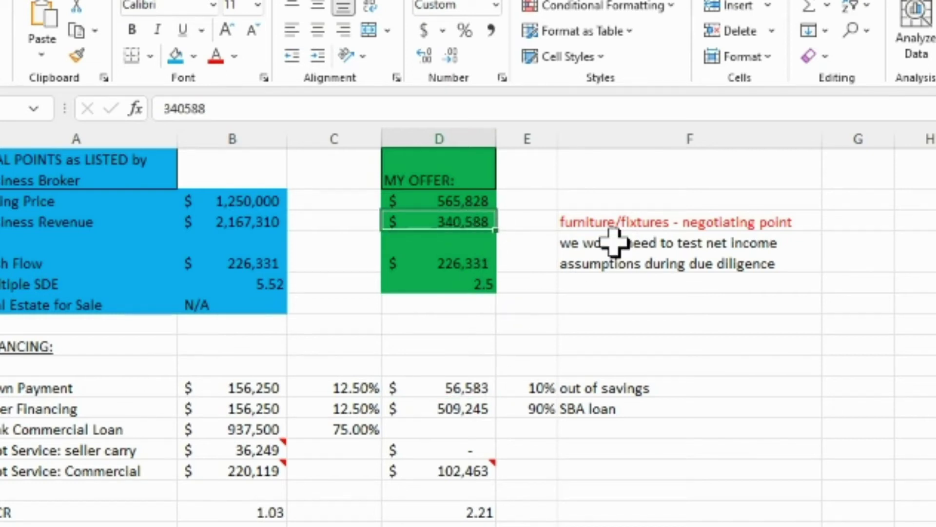
{"action": "left_click", "coordinate": [627, 223]}
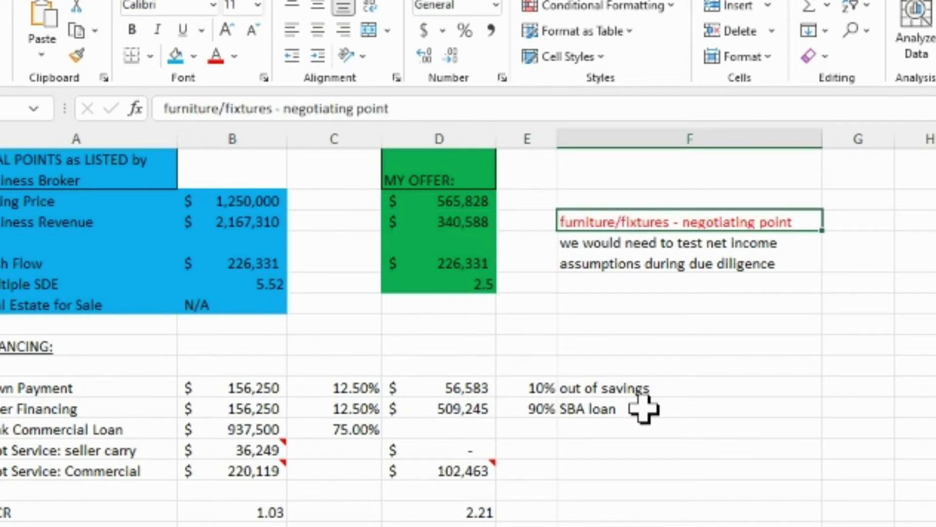
Step: Check the source of the offer's cash flow in D4 and inspect the formula behind the offer price in D2
{"action": "left_click", "coordinate": [441, 264]}
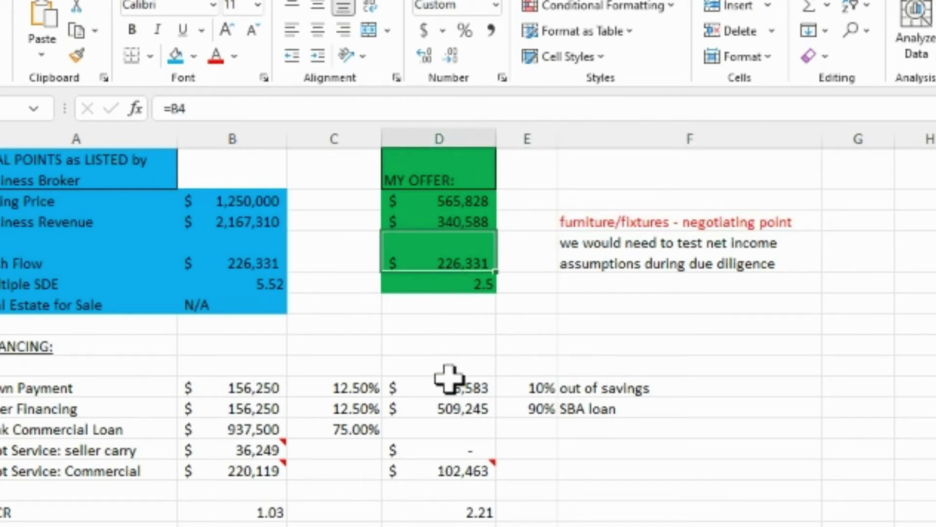
{"action": "left_click", "coordinate": [488, 318]}
{"action": "double_click", "coordinate": [452, 200]}
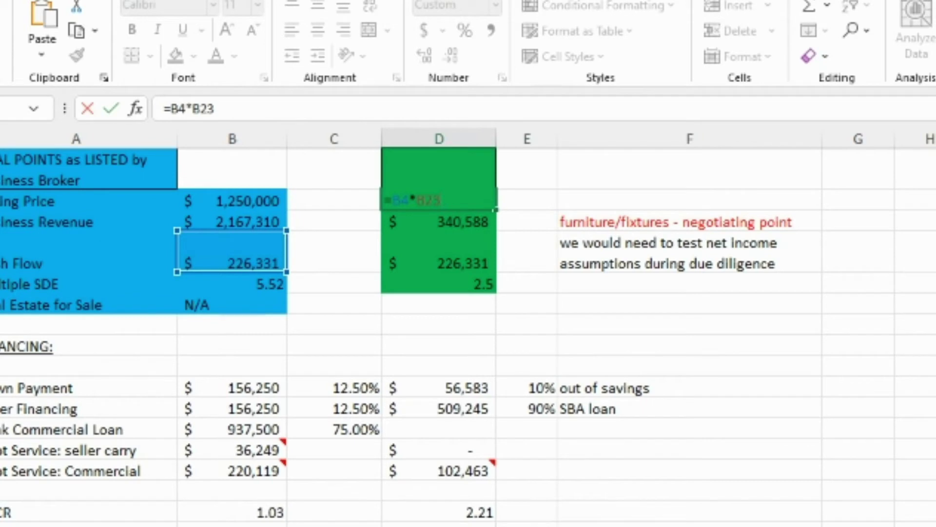
{"action": "key", "text": "Return"}
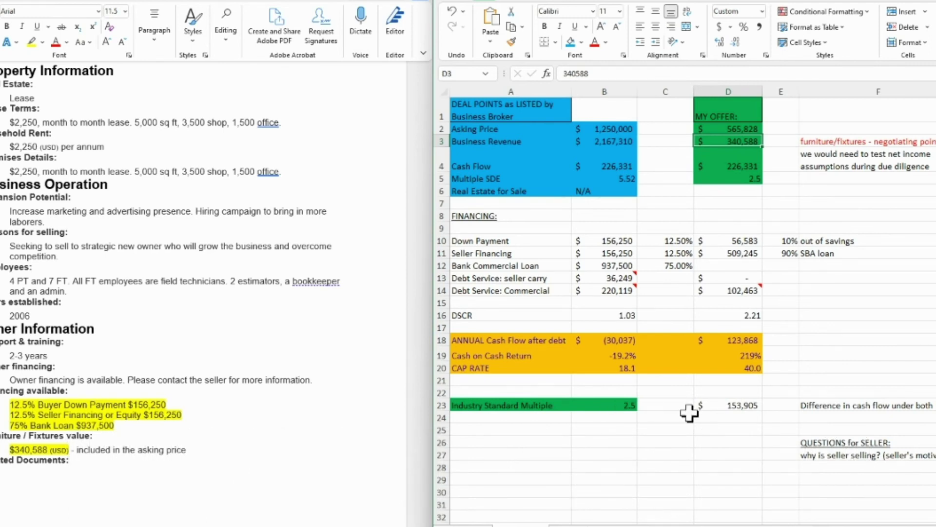
Step: Review the seller-motivation question, the due diligence note on net income, and the cash flow figures in B4 and D4
{"action": "left_click", "coordinate": [855, 454]}
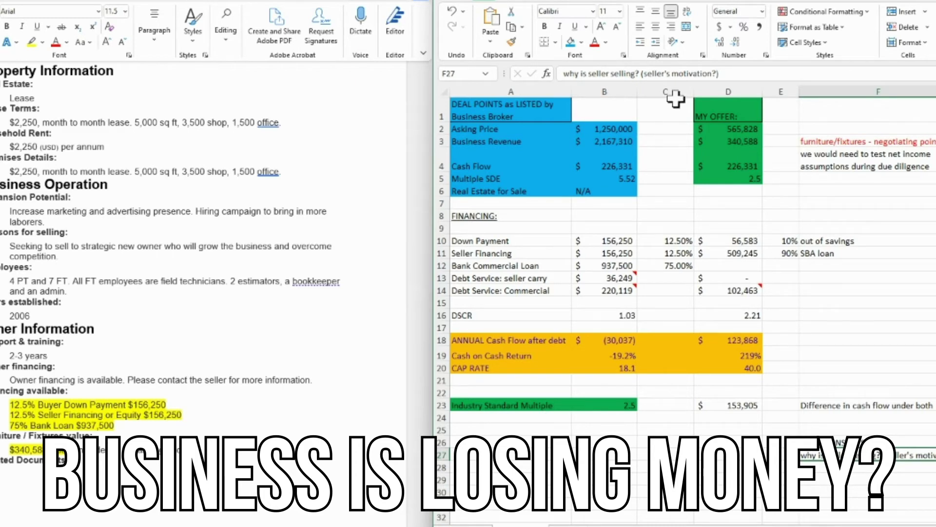
{"action": "left_click", "coordinate": [608, 160]}
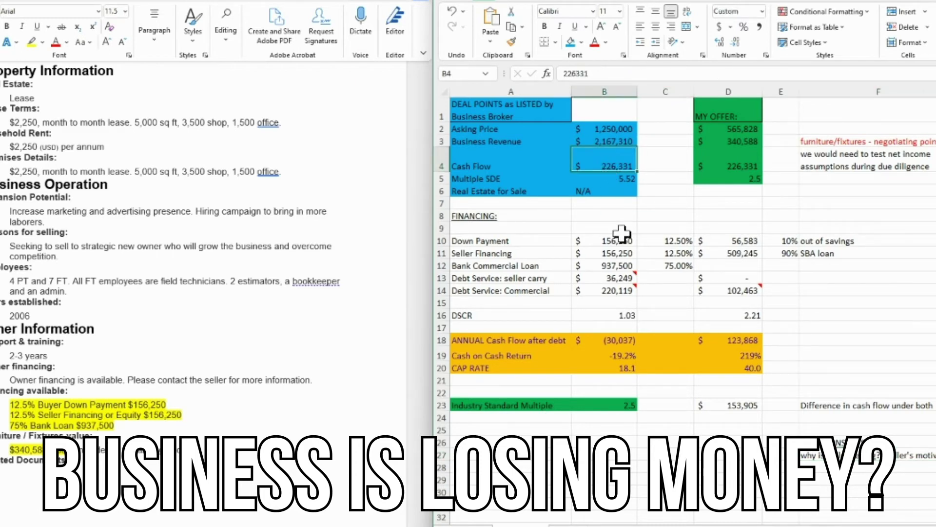
{"action": "left_click", "coordinate": [826, 163]}
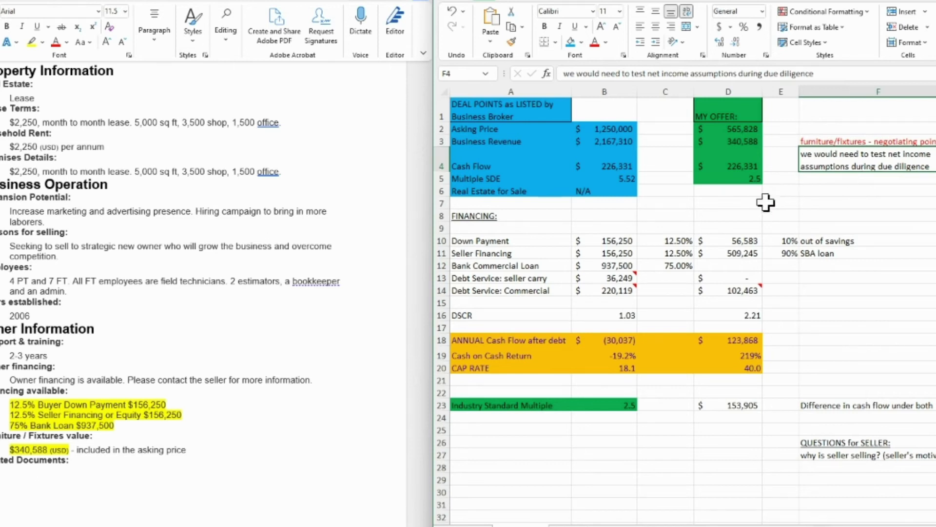
{"action": "left_click", "coordinate": [716, 168]}
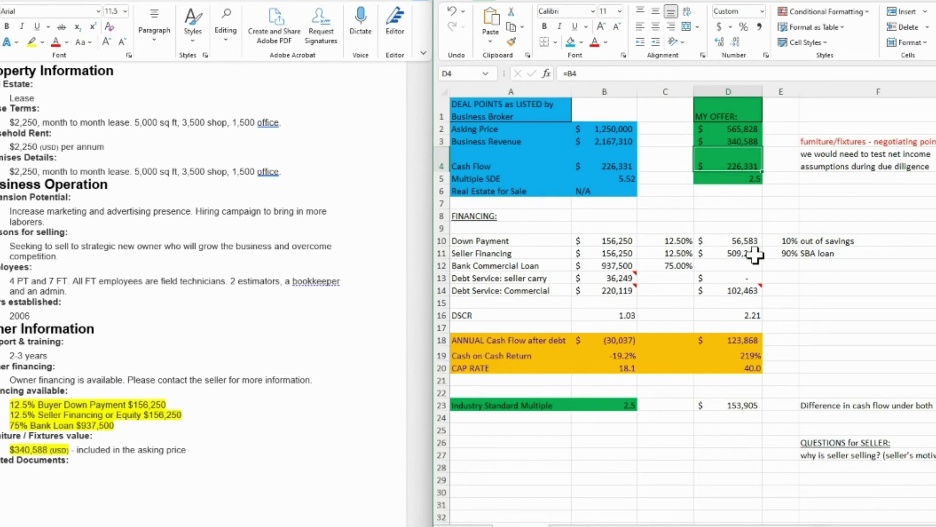
Step: Trace how the industry standard multiple in B23 feeds the offer price in D2
{"action": "left_click", "coordinate": [586, 407]}
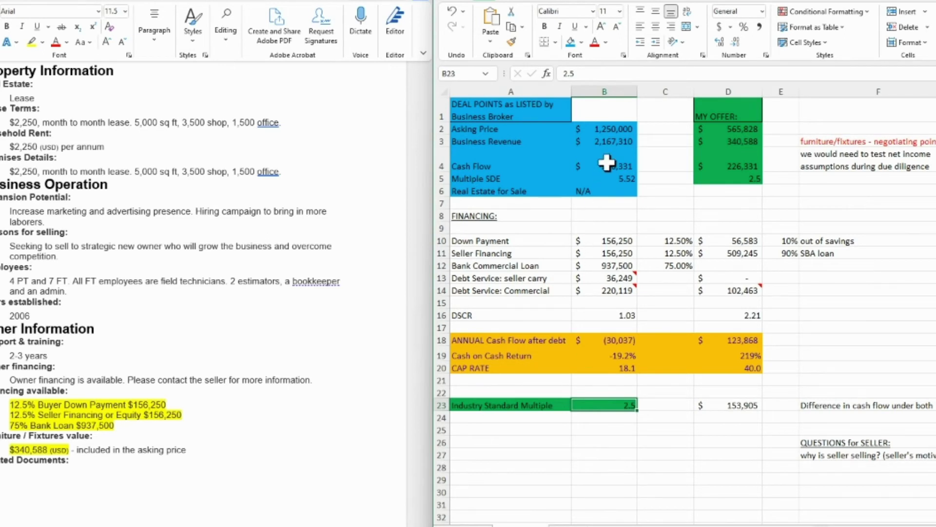
{"action": "left_click", "coordinate": [734, 129]}
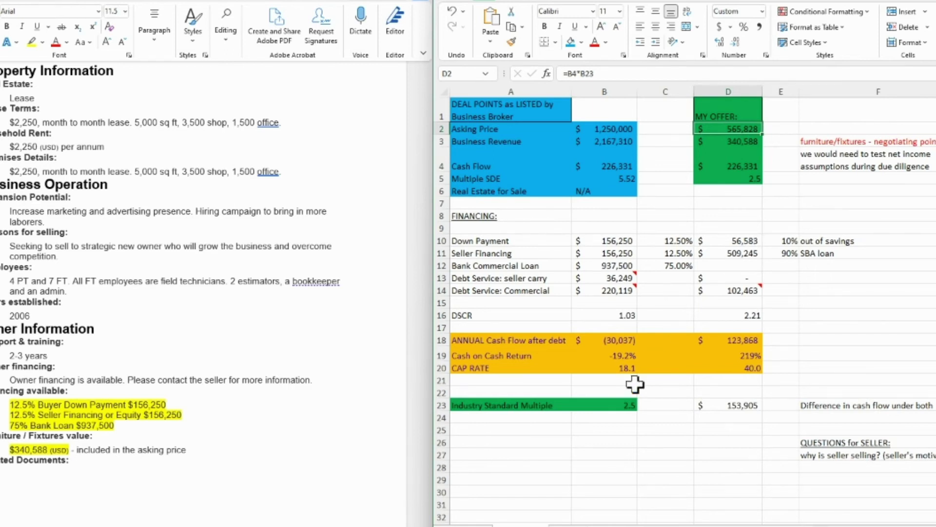
{"action": "left_click", "coordinate": [605, 405]}
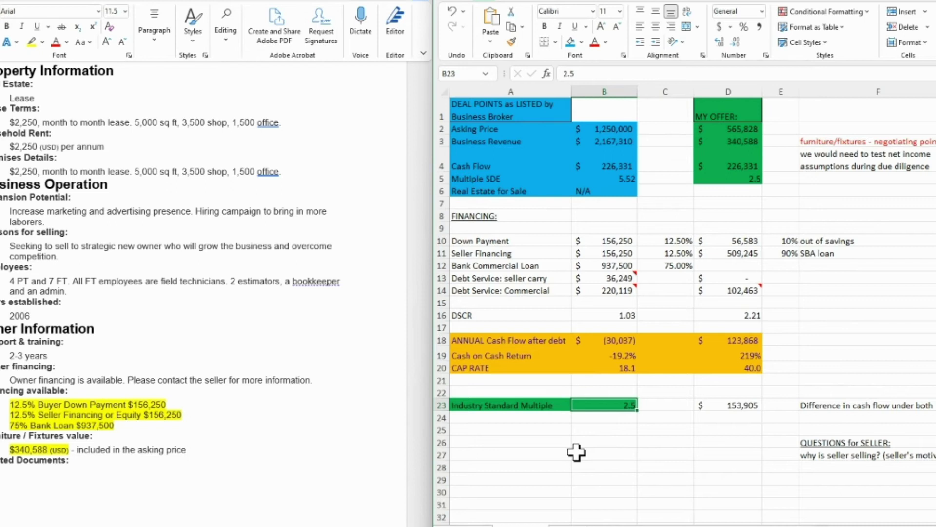
{"action": "left_click", "coordinate": [718, 130]}
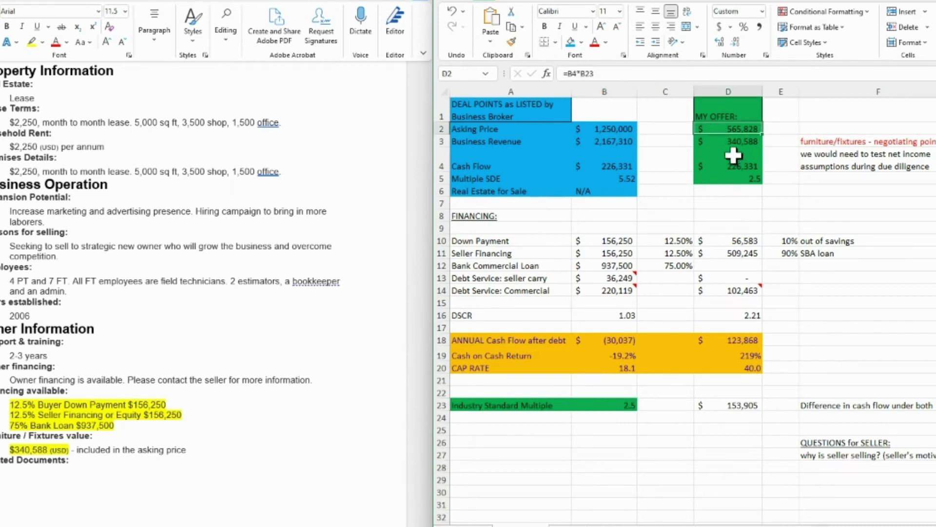
Step: Examine the offer's SBA loan amount, furniture and fixtures value, and down payment formula in column D
{"action": "left_click", "coordinate": [727, 142]}
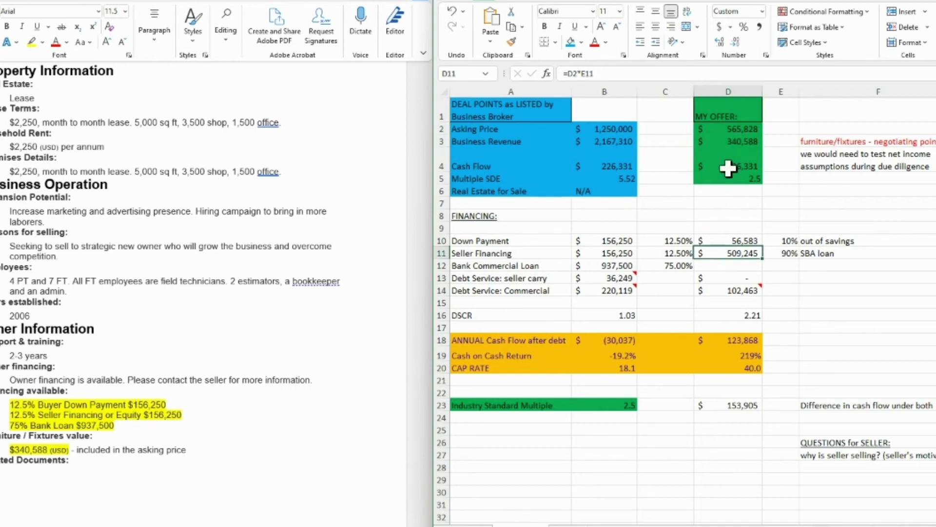
{"action": "left_click", "coordinate": [729, 139]}
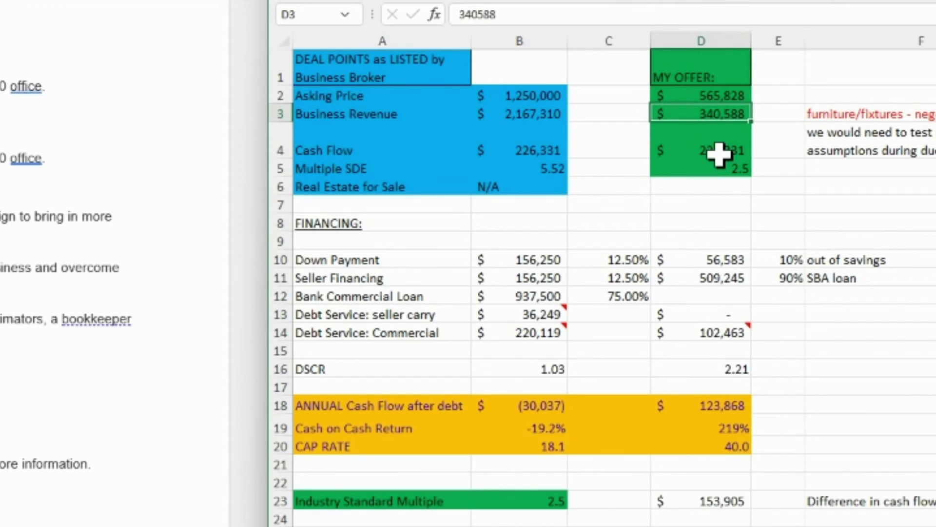
{"action": "left_click", "coordinate": [775, 351]}
{"action": "left_click", "coordinate": [717, 261]}
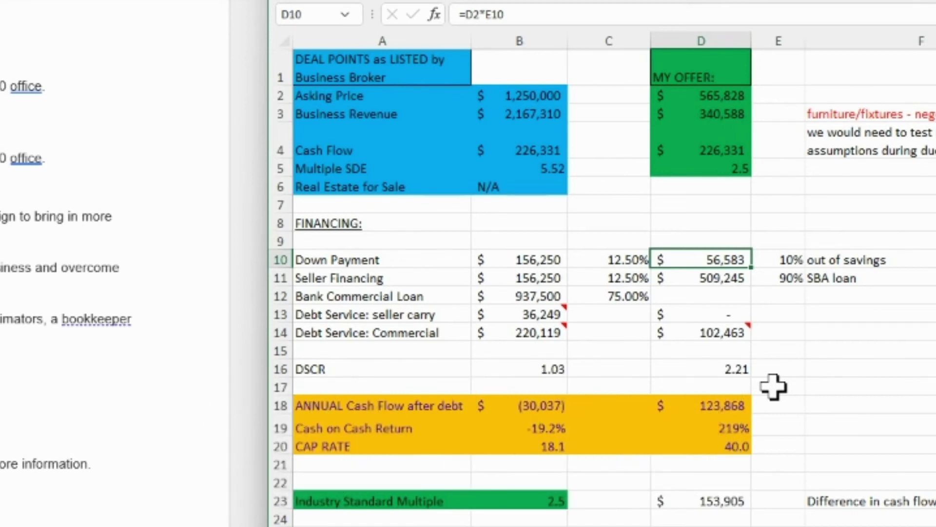
Step: Compare the offer's SBA loan percentage in E11 with the listed bank commercial loan formula in B12
{"action": "left_click", "coordinate": [775, 278]}
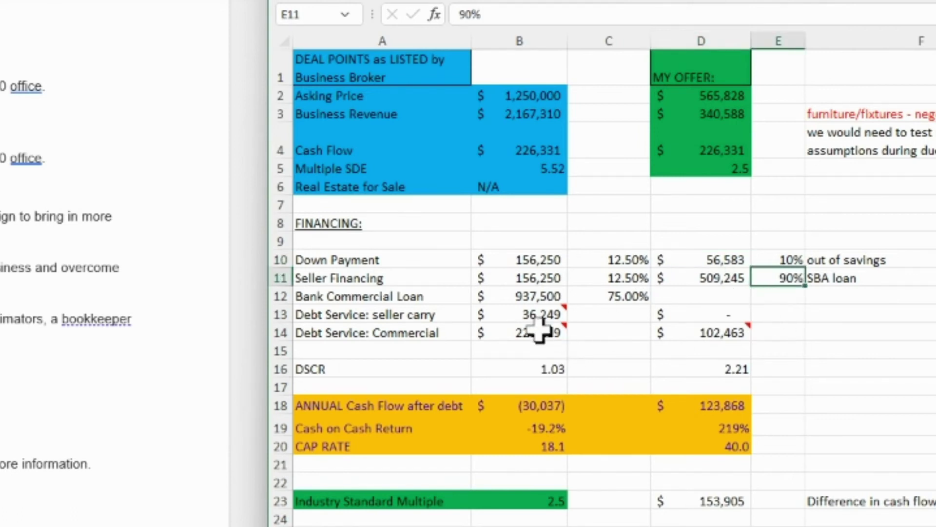
{"action": "left_click", "coordinate": [524, 298]}
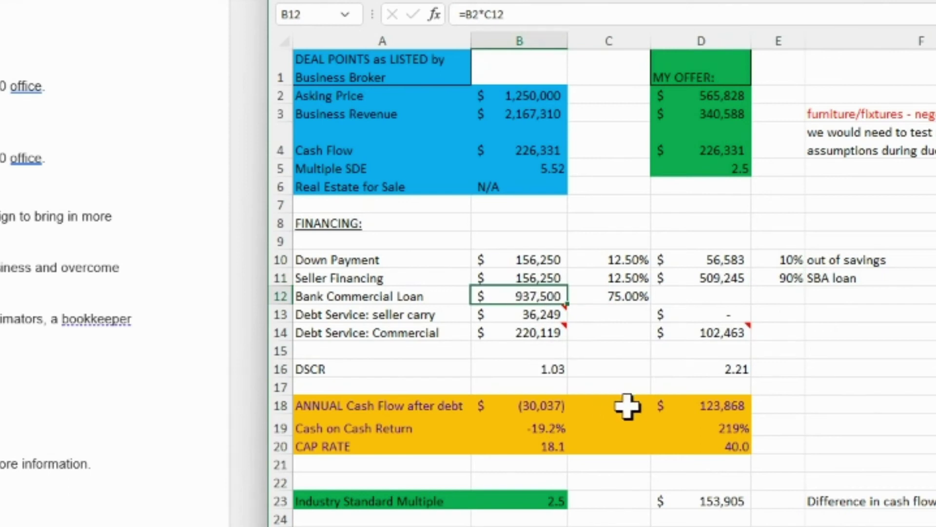
{"action": "left_click", "coordinate": [778, 279]}
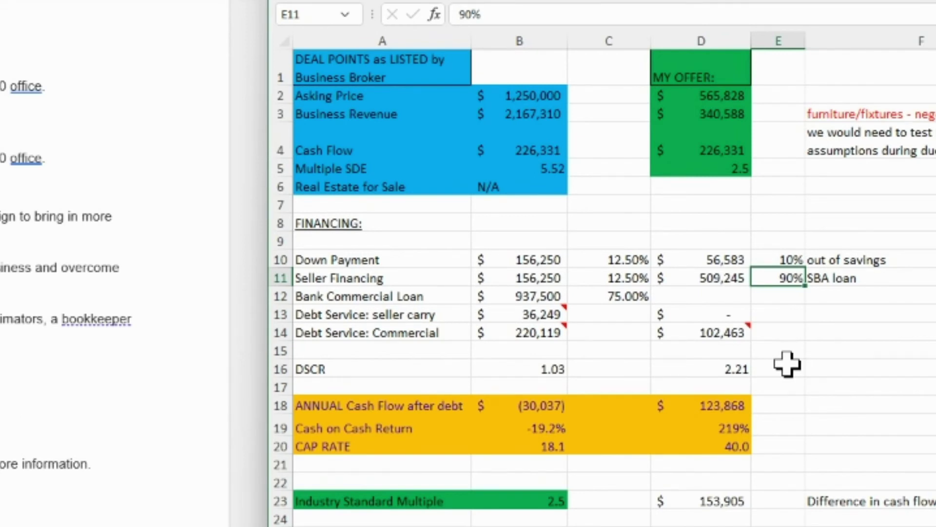
Step: Examine the offer's commercial debt service in D14 and read the cell's comment on the loan terms
{"action": "left_click", "coordinate": [744, 333]}
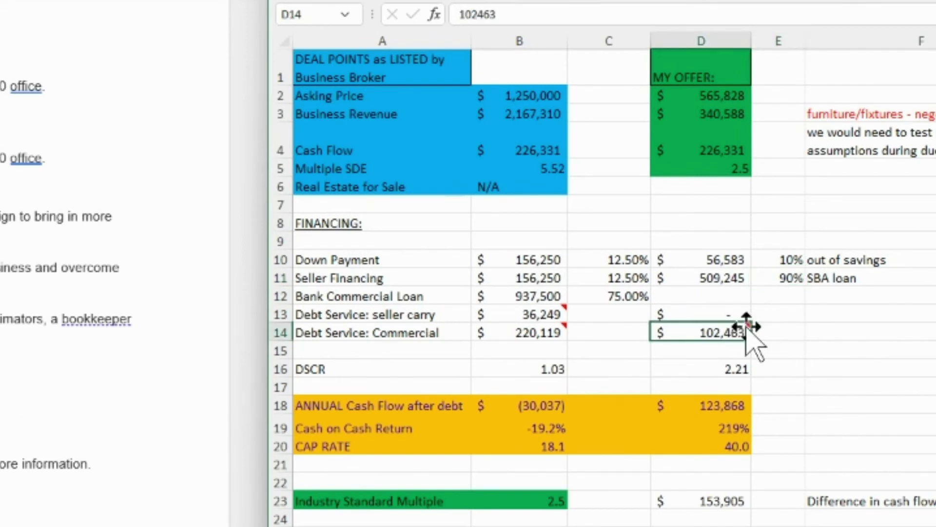
{"action": "mouse_move", "coordinate": [741, 335]}
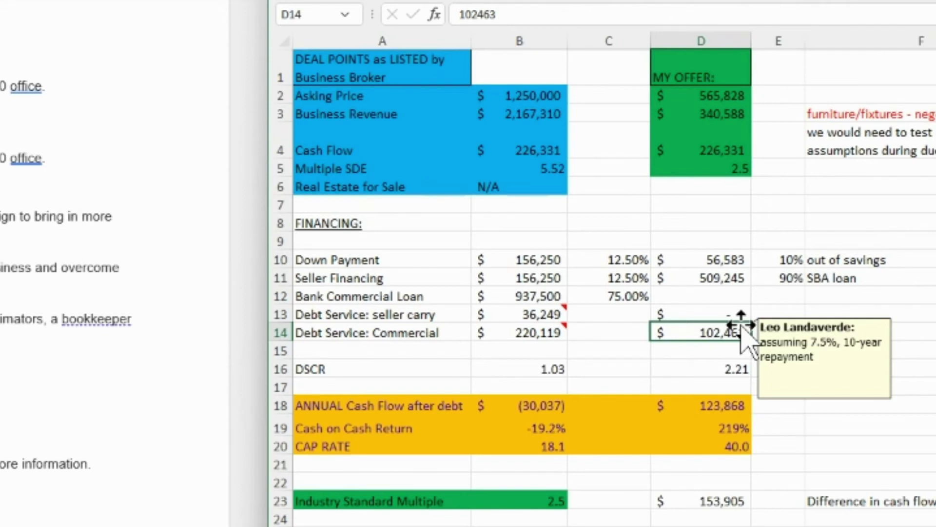
{"action": "left_click", "coordinate": [717, 350]}
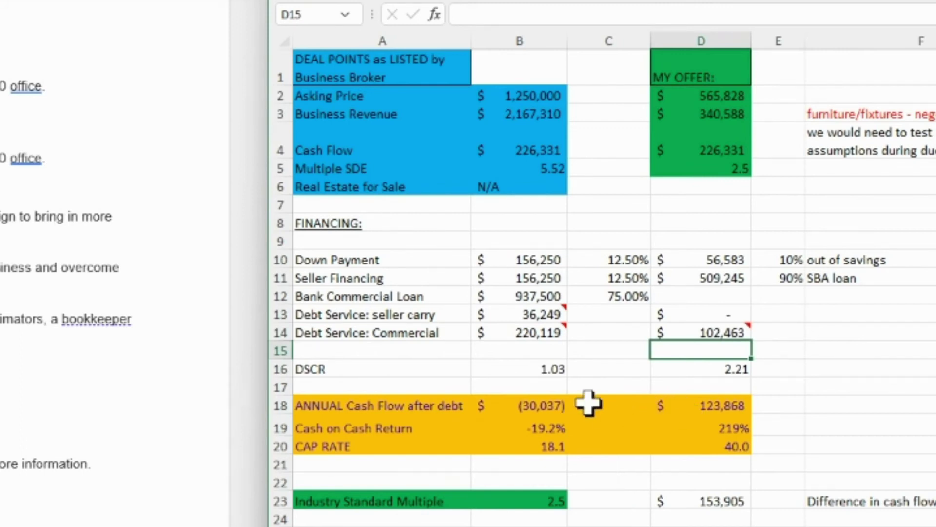
{"action": "left_click", "coordinate": [831, 366]}
{"action": "left_click", "coordinate": [729, 332]}
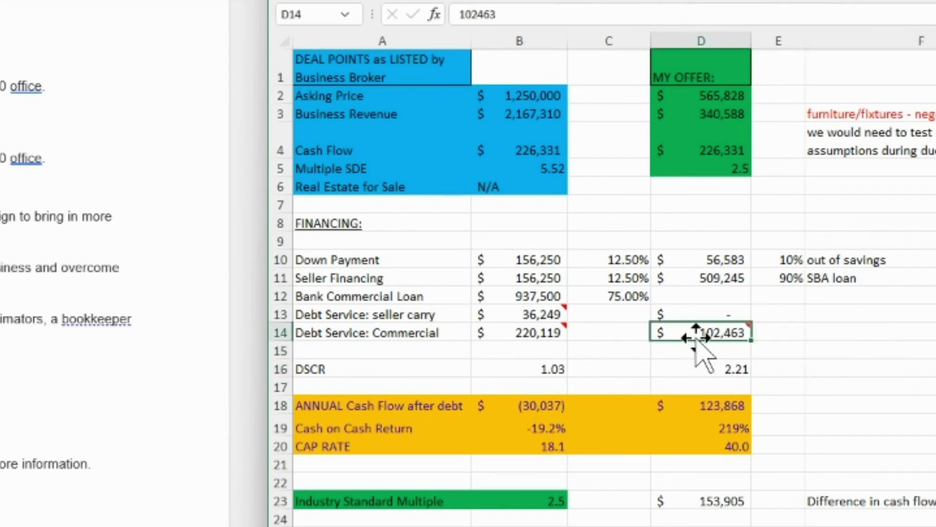
{"action": "mouse_move", "coordinate": [692, 334]}
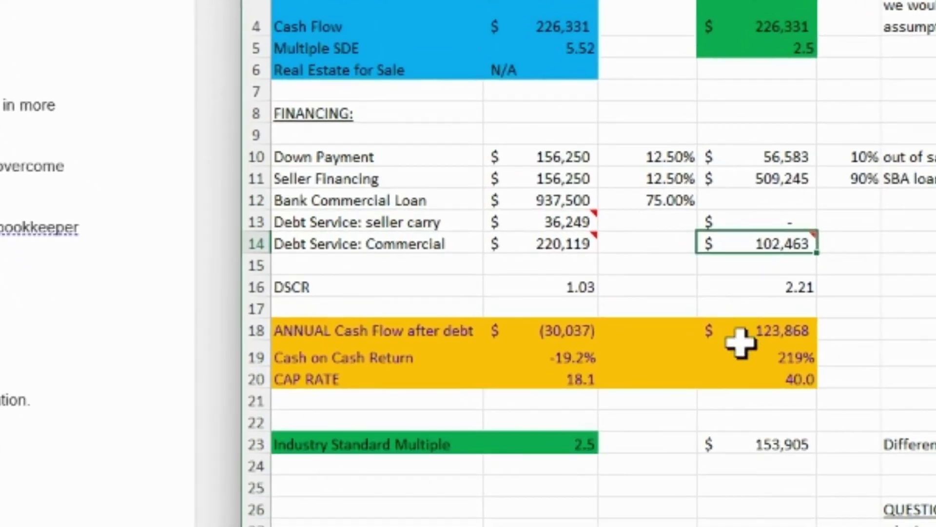
Step: Inspect the formula behind the offer's annual cash flow after debt in D18, leaving it as it is
{"action": "left_click", "coordinate": [691, 427]}
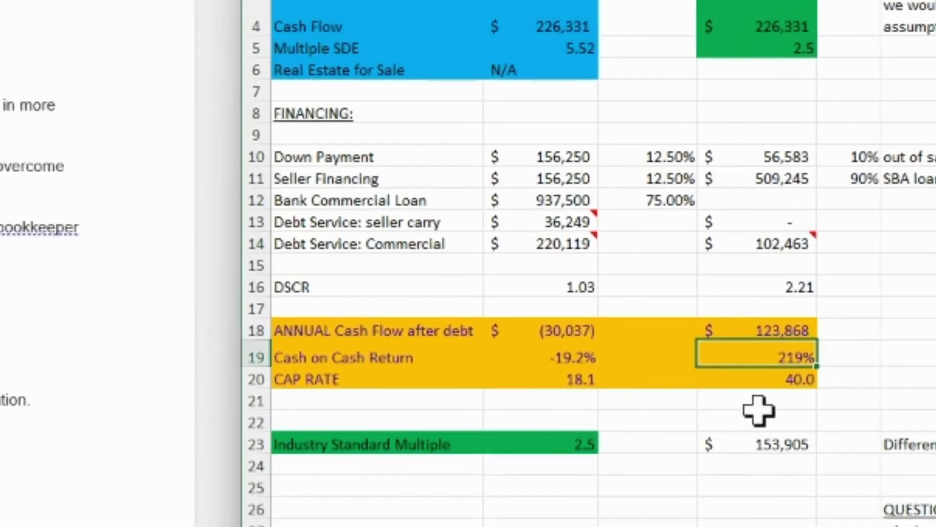
{"action": "double_click", "coordinate": [751, 329]}
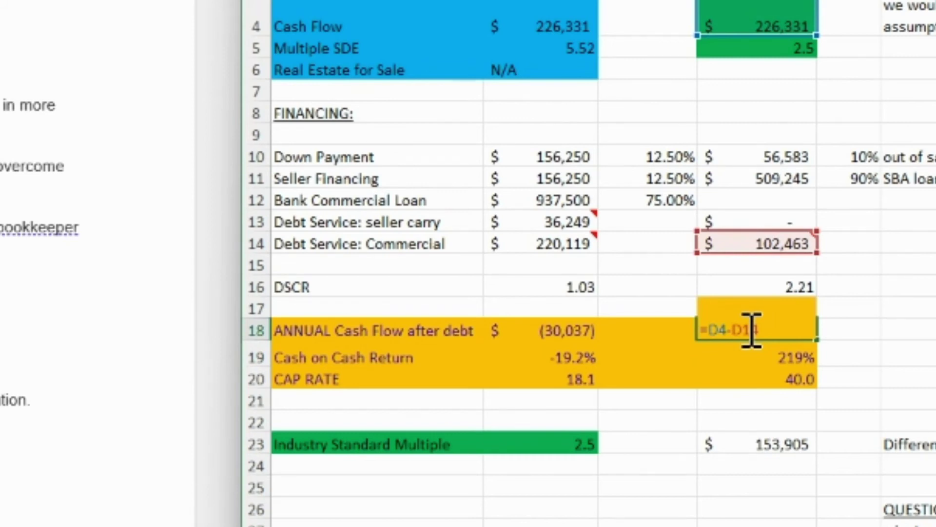
{"action": "key", "text": "Return"}
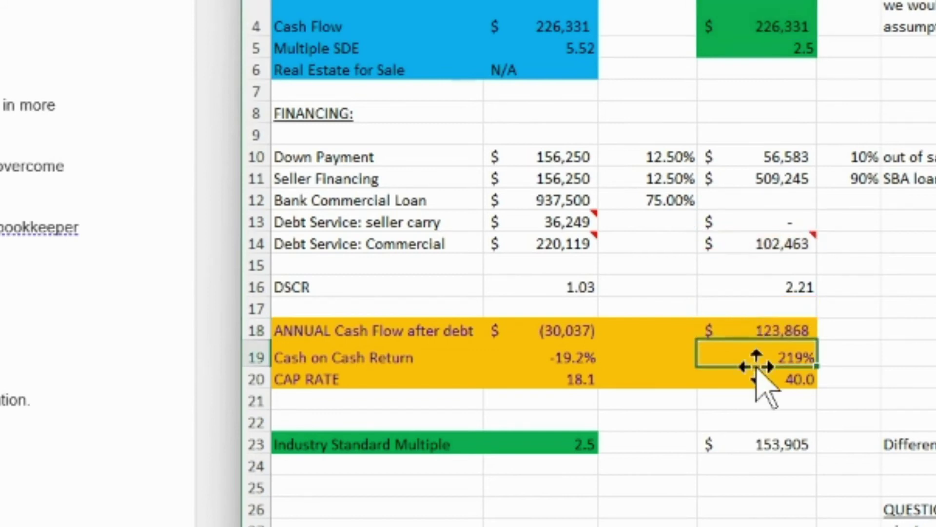
{"action": "left_click", "coordinate": [751, 331]}
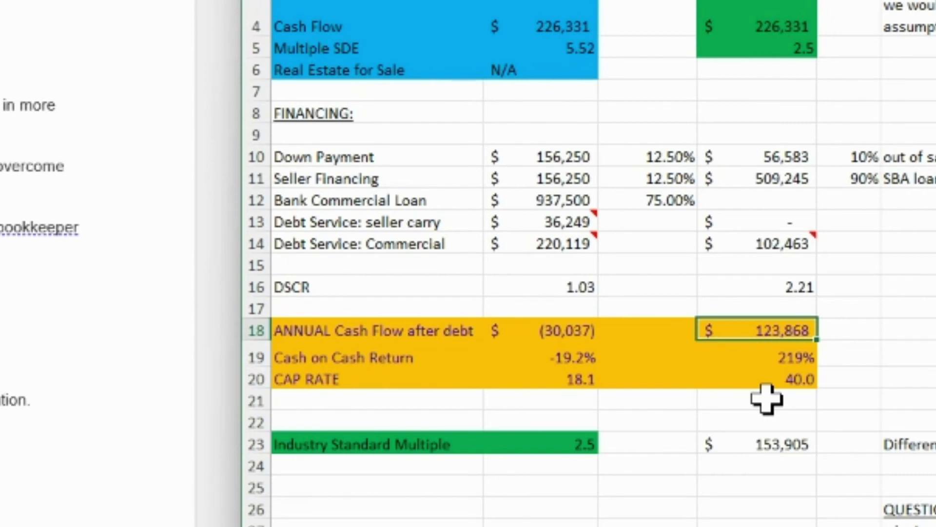
Step: Check the cash flow difference formula =D18-B18 in D23 and look at the offer's DSCR in D16
{"action": "left_click", "coordinate": [765, 441]}
{"action": "type", "text": "=D18-B18"}
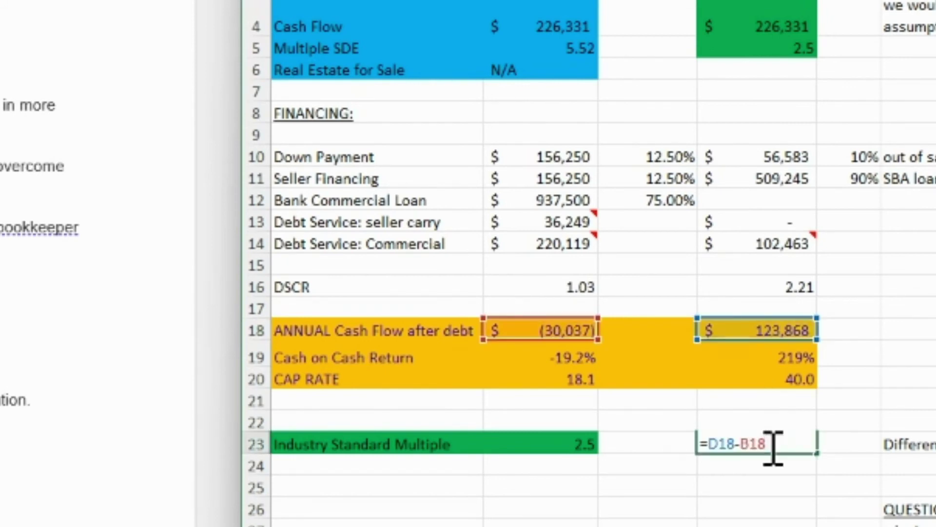
{"action": "key", "text": "Return"}
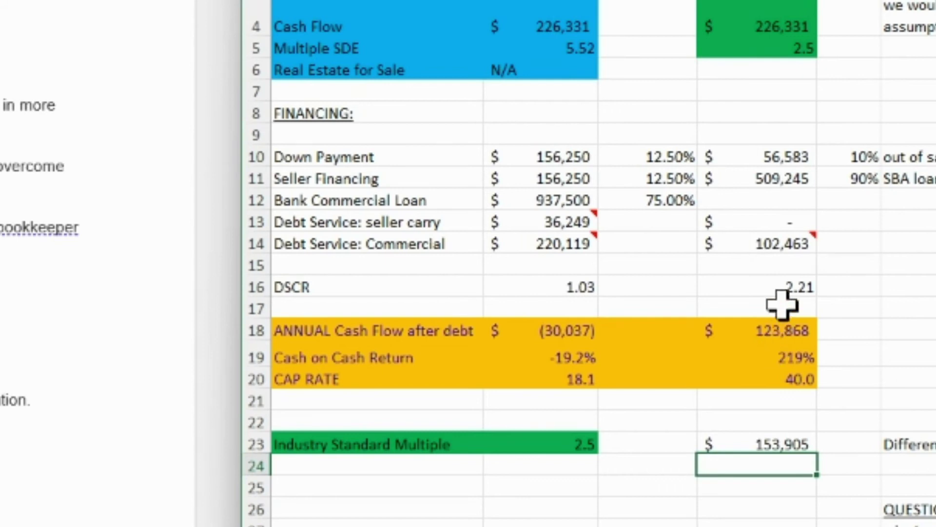
{"action": "left_click", "coordinate": [781, 289]}
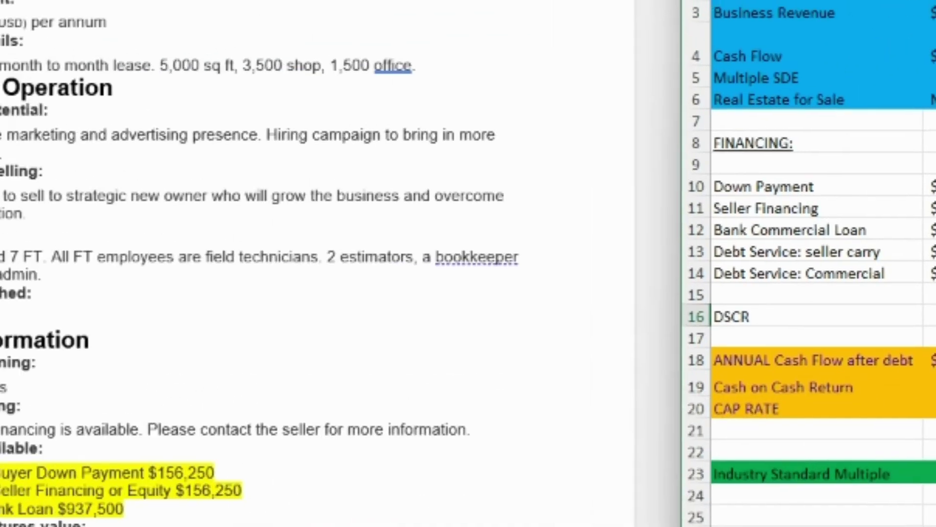
Step: Read the Word listing's description of repeat customers, team, transition period, growth opportunities and pricing
{"action": "scroll", "coordinate": [410, 503], "scroll_direction": "up", "scroll_amount": 15}
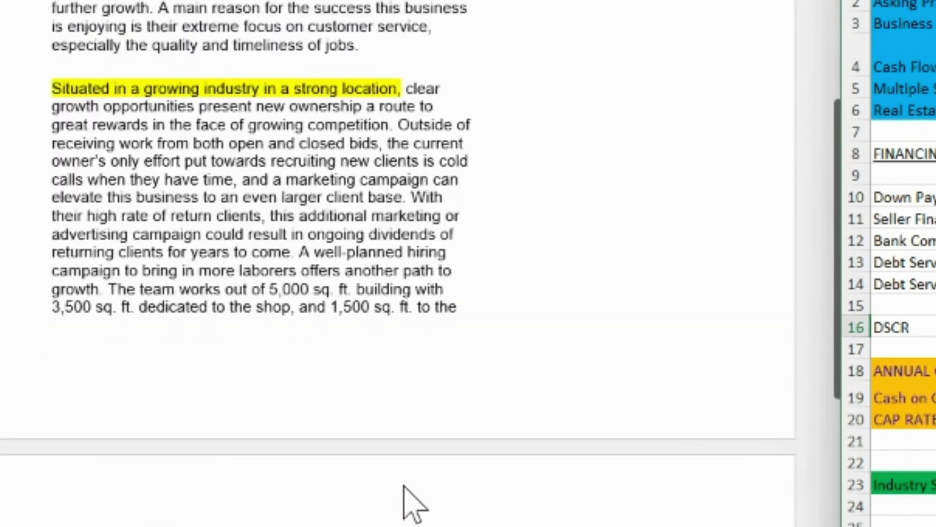
{"action": "scroll", "coordinate": [410, 503], "scroll_direction": "down", "scroll_amount": 4}
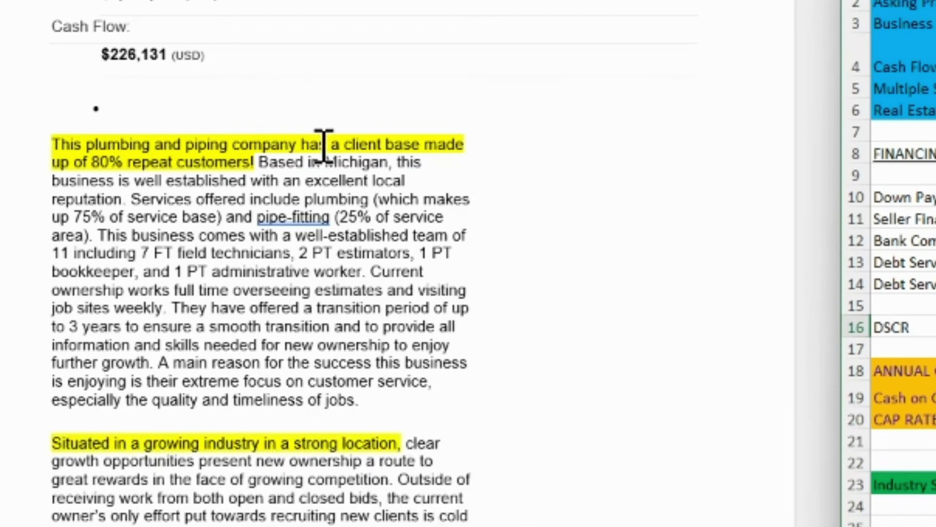
{"action": "scroll", "coordinate": [362, 227], "scroll_direction": "down", "scroll_amount": 1}
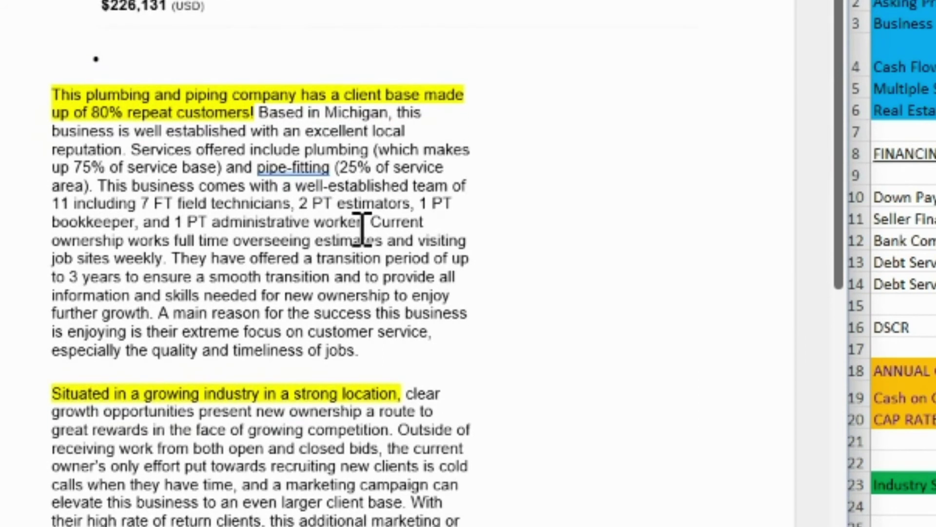
{"action": "scroll", "coordinate": [363, 226], "scroll_direction": "down", "scroll_amount": 2}
{"action": "scroll", "coordinate": [363, 227], "scroll_direction": "down", "scroll_amount": 1}
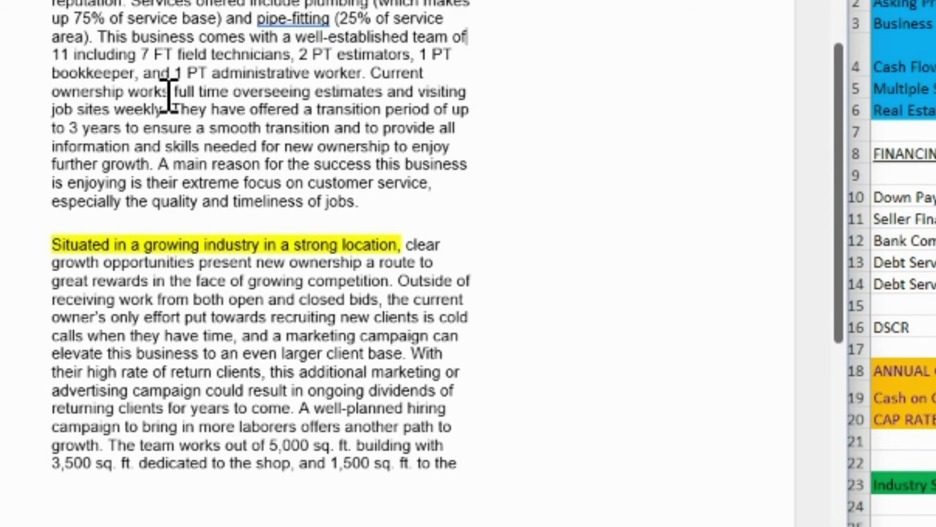
{"action": "scroll", "coordinate": [167, 96], "scroll_direction": "down", "scroll_amount": 1}
{"action": "scroll", "coordinate": [167, 96], "scroll_direction": "down", "scroll_amount": 1}
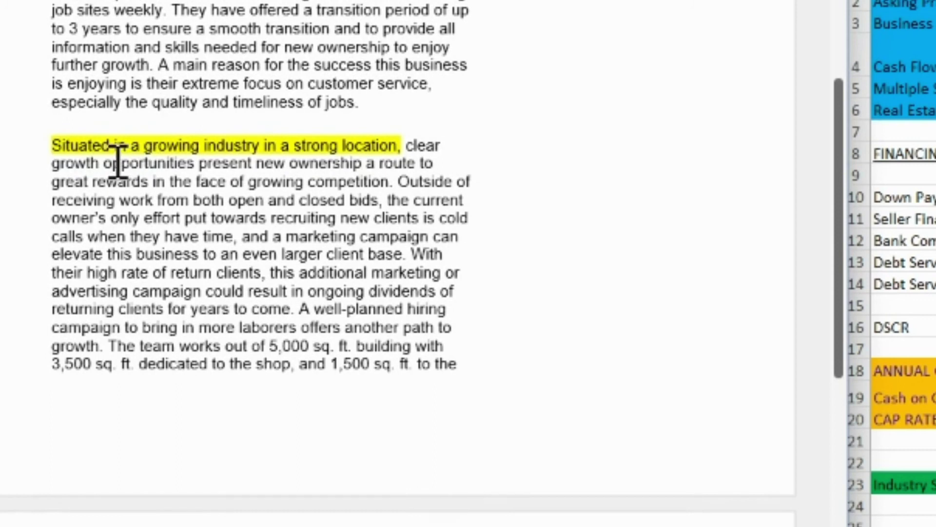
{"action": "scroll", "coordinate": [127, 166], "scroll_direction": "down", "scroll_amount": 1}
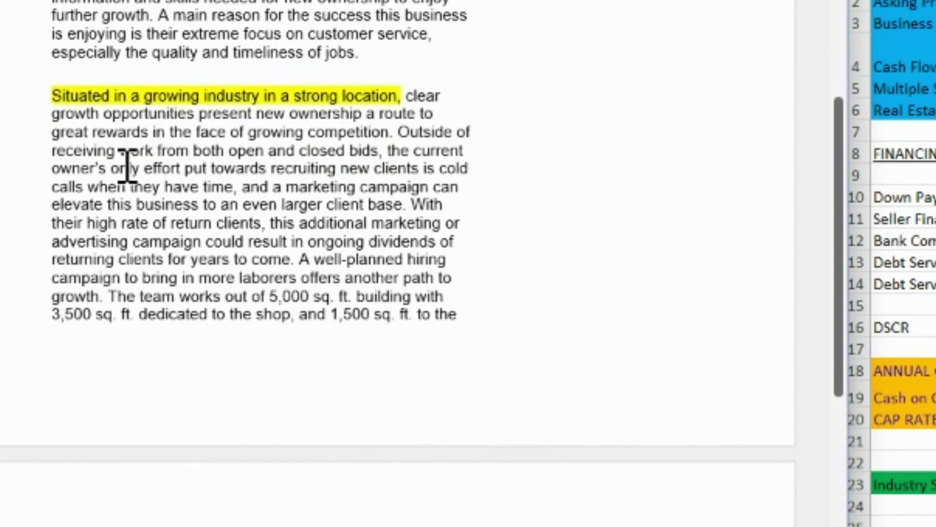
{"action": "scroll", "coordinate": [127, 166], "scroll_direction": "down", "scroll_amount": 4}
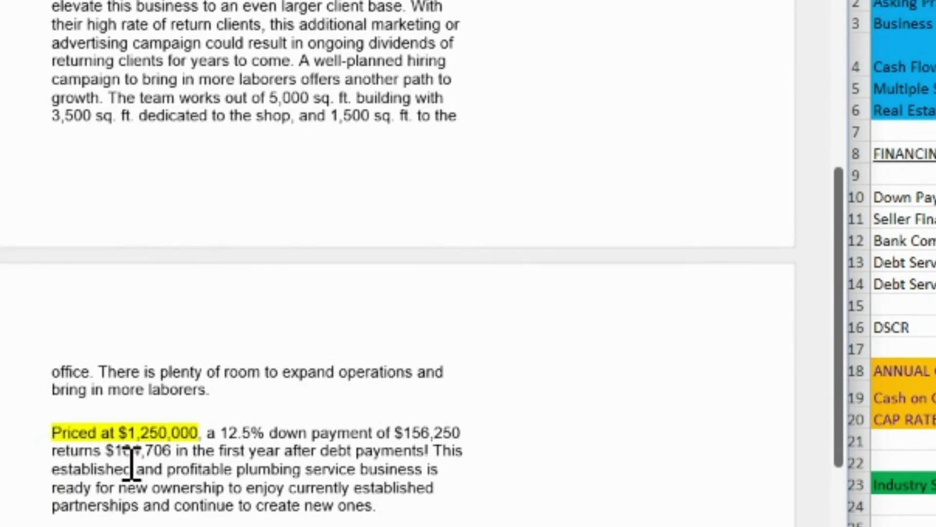
Step: Go back through the listing's description to the asking price, sales revenue and cash flow at its beginning
{"action": "scroll", "coordinate": [142, 422], "scroll_direction": "up", "scroll_amount": 1}
{"action": "scroll", "coordinate": [143, 421], "scroll_direction": "down", "scroll_amount": 2}
{"action": "scroll", "coordinate": [143, 422], "scroll_direction": "up", "scroll_amount": 5}
{"action": "scroll", "coordinate": [142, 424], "scroll_direction": "down", "scroll_amount": 1}
{"action": "scroll", "coordinate": [142, 424], "scroll_direction": "up", "scroll_amount": 5}
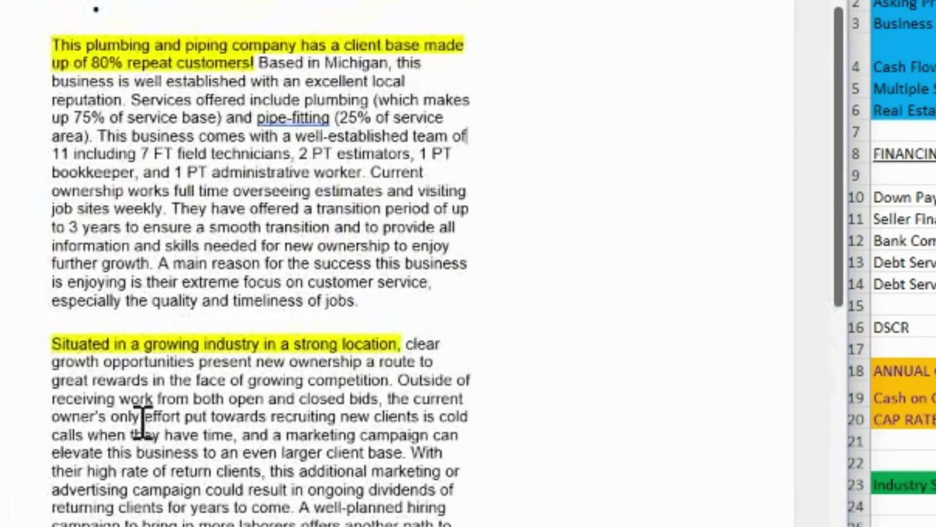
{"action": "scroll", "coordinate": [142, 423], "scroll_direction": "up", "scroll_amount": 6}
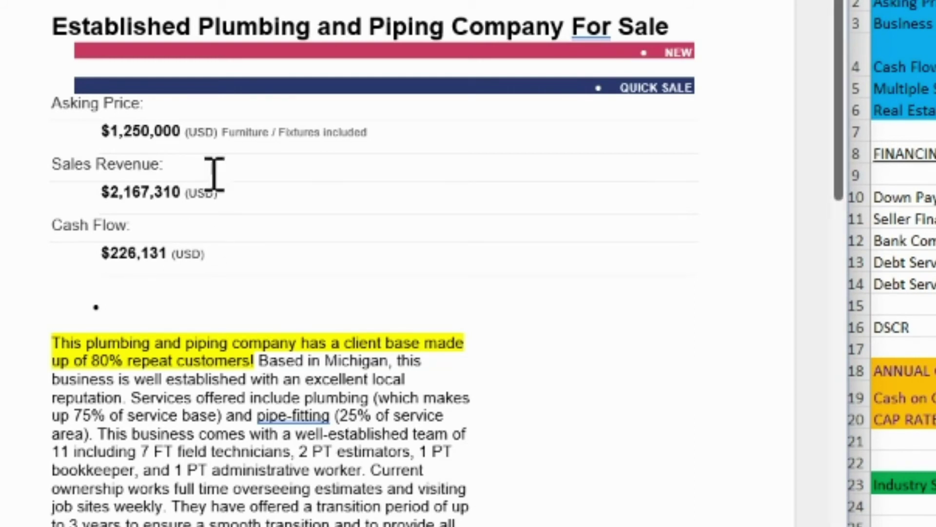
{"action": "left_click", "coordinate": [655, 465]}
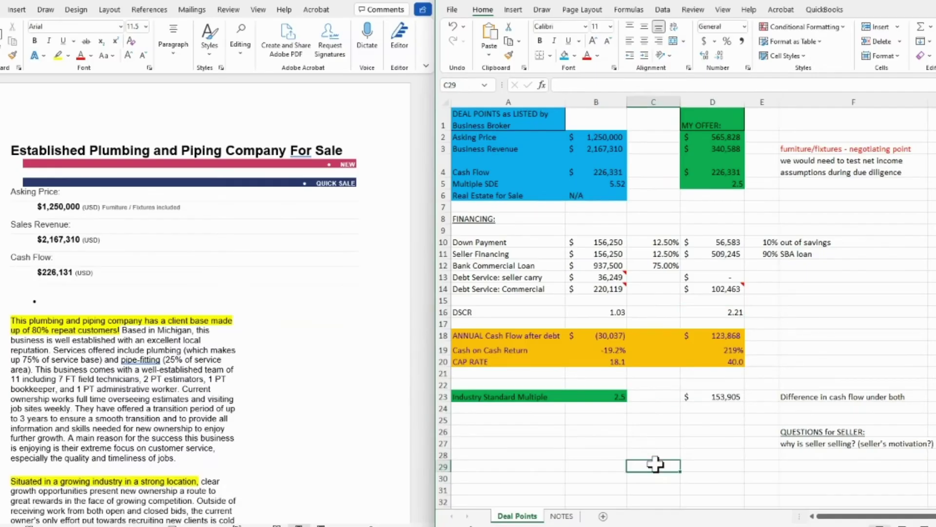
{"action": "left_click", "coordinate": [587, 454]}
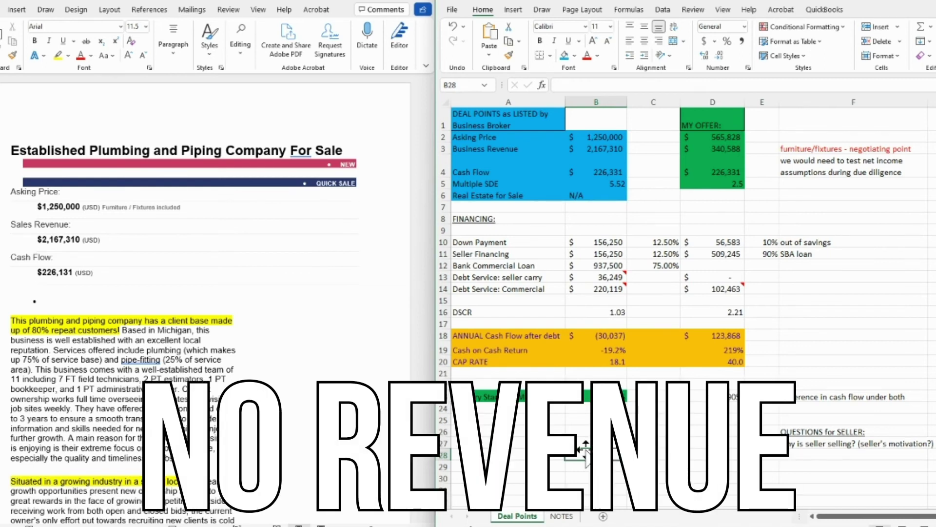
{"action": "left_click", "coordinate": [521, 430]}
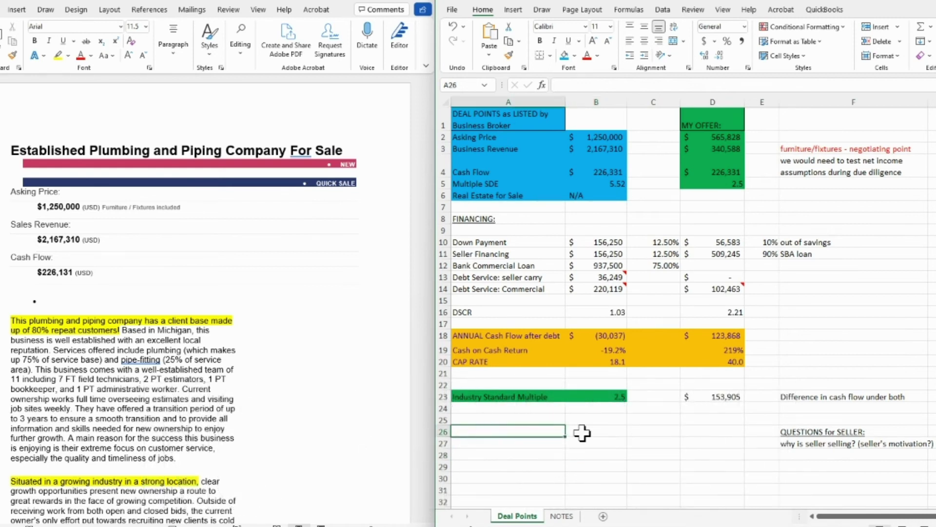
{"action": "left_click", "coordinate": [609, 442]}
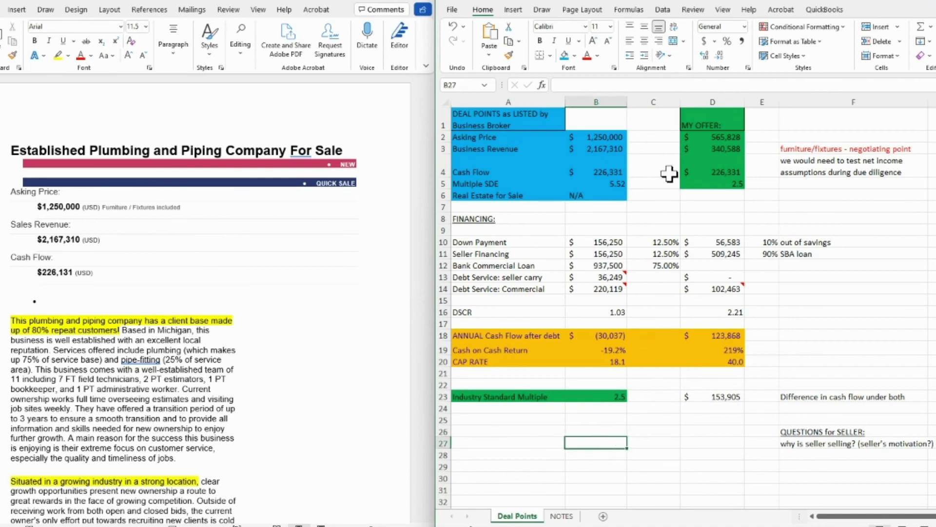
Step: Check the offer price formula in D2 and the industry standard multiple it uses in B23
{"action": "left_click", "coordinate": [711, 138]}
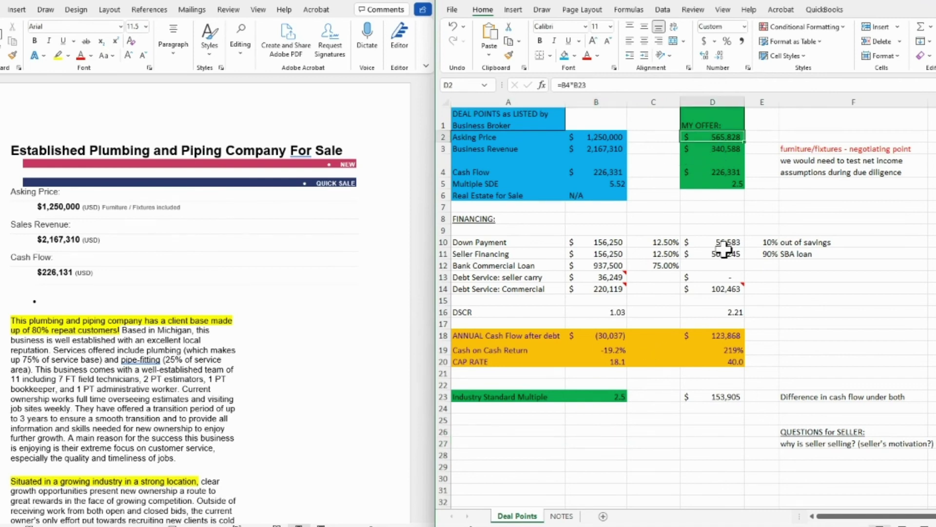
{"action": "left_click", "coordinate": [623, 441]}
{"action": "left_click", "coordinate": [615, 399]}
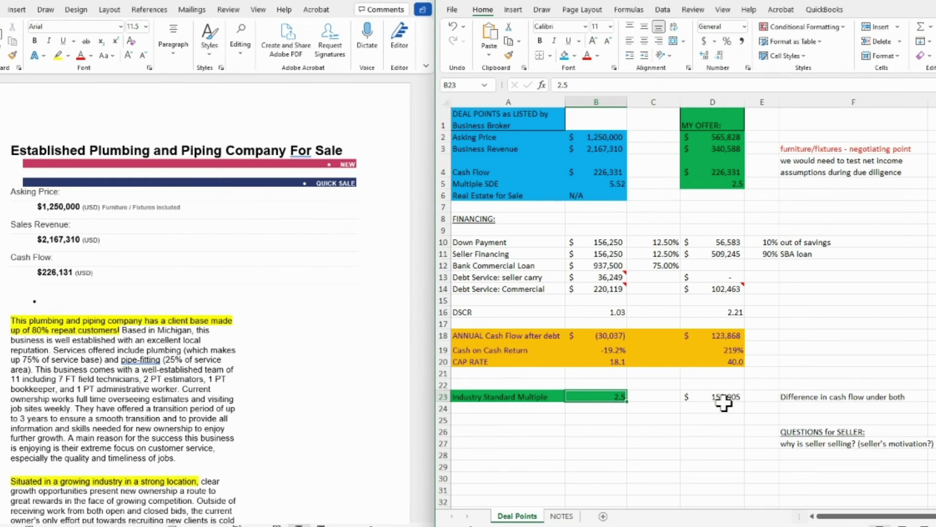
Step: Review the listing's property and business operation details and its opening company description in the Word document
{"action": "scroll", "coordinate": [310, 372], "scroll_direction": "down", "scroll_amount": 6}
{"action": "scroll", "coordinate": [310, 375], "scroll_direction": "down", "scroll_amount": 6}
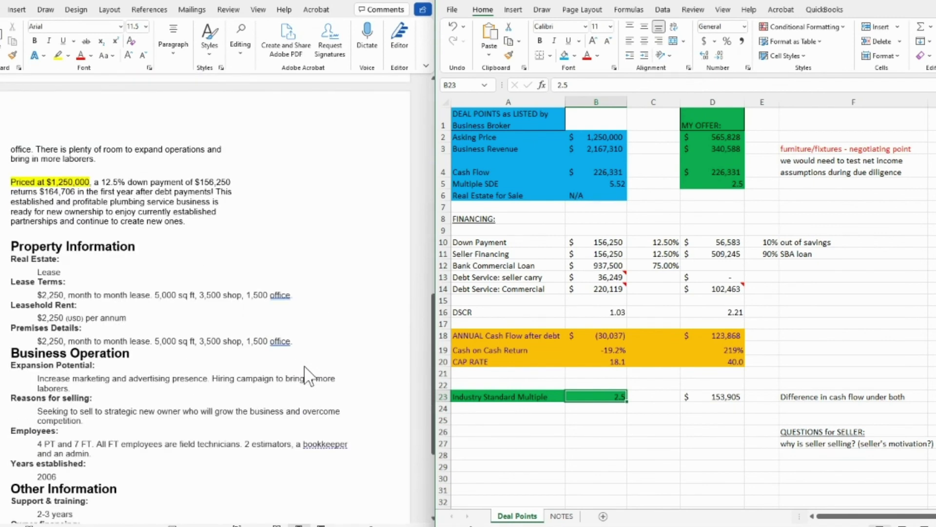
{"action": "scroll", "coordinate": [305, 376], "scroll_direction": "up", "scroll_amount": 10}
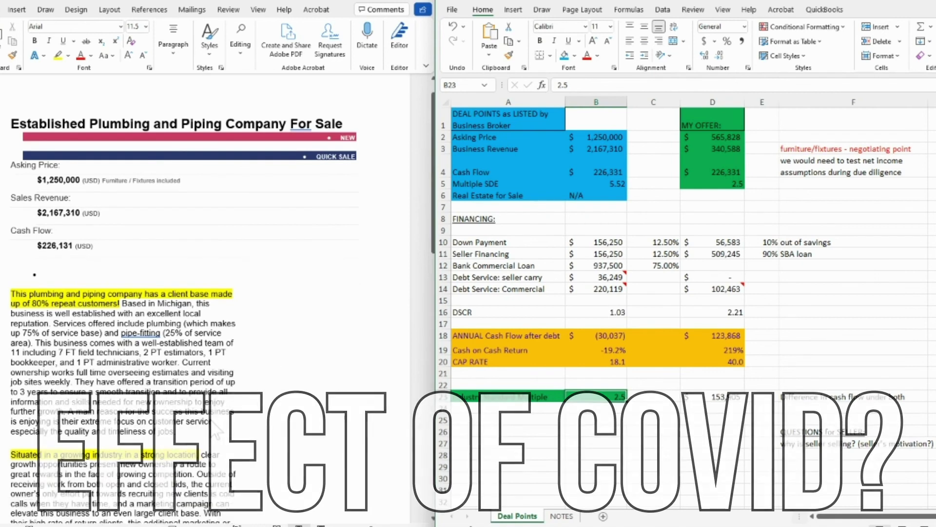
{"action": "scroll", "coordinate": [217, 429], "scroll_direction": "down", "scroll_amount": 1}
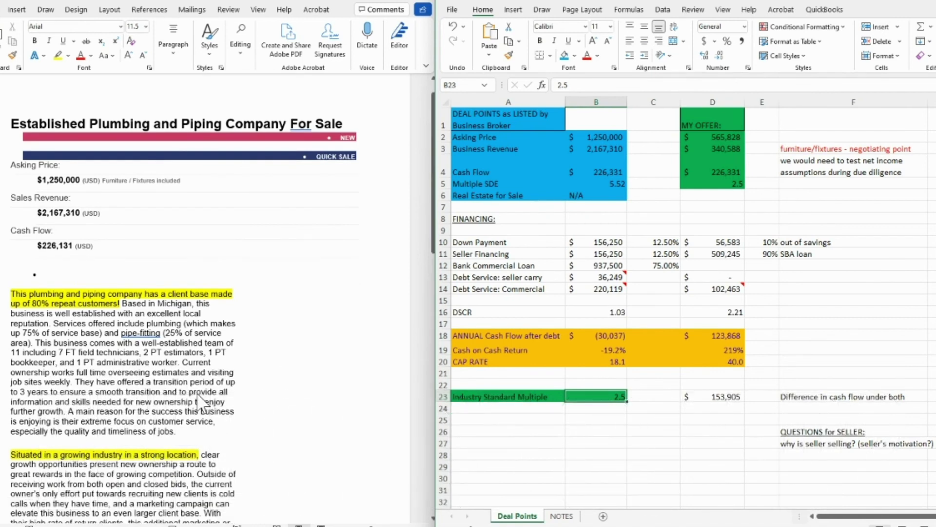
{"action": "scroll", "coordinate": [199, 402], "scroll_direction": "down", "scroll_amount": 3}
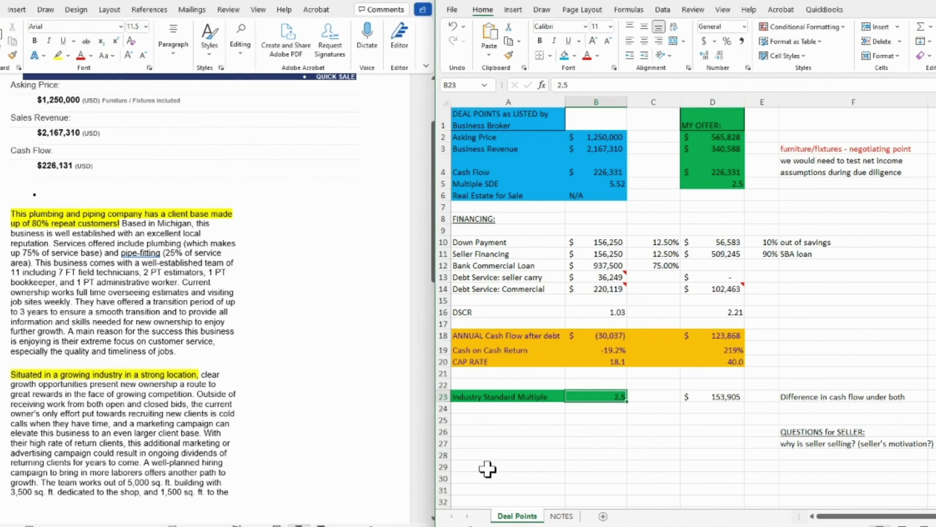
Step: Set the industry standard multiple in B23 to 3
{"action": "type", "text": "3"}
{"action": "left_click", "coordinate": [560, 472]}
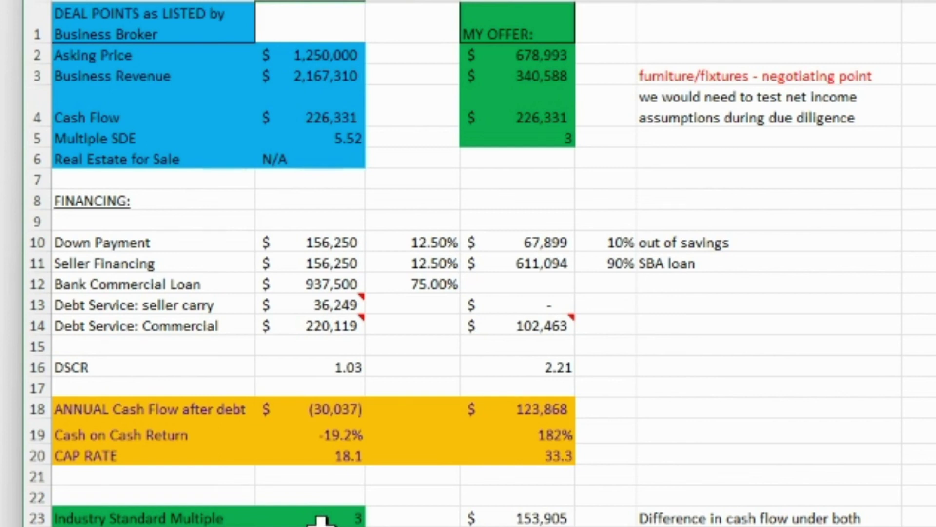
Step: Compare the offer price in D2 with the broker's asking price in B2
{"action": "left_click", "coordinate": [485, 54]}
{"action": "mouse_move", "coordinate": [524, 327]}
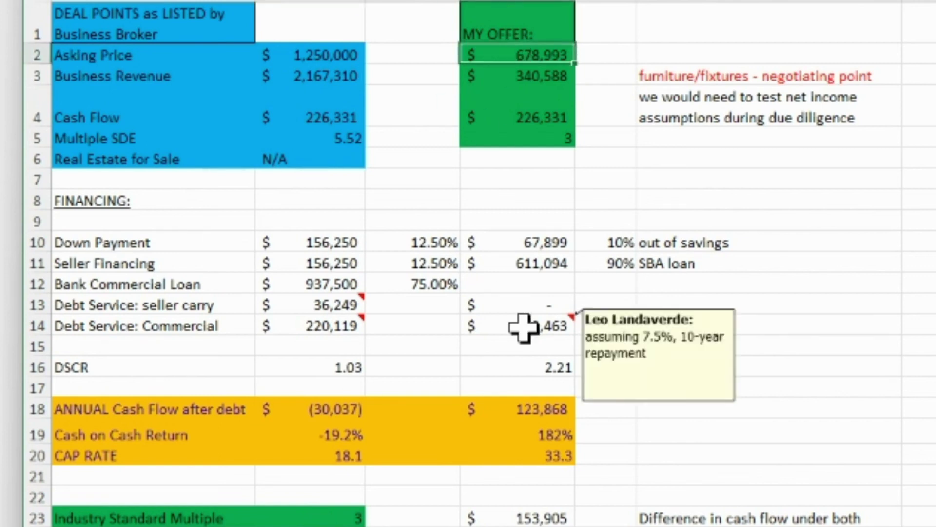
{"action": "left_click", "coordinate": [286, 58]}
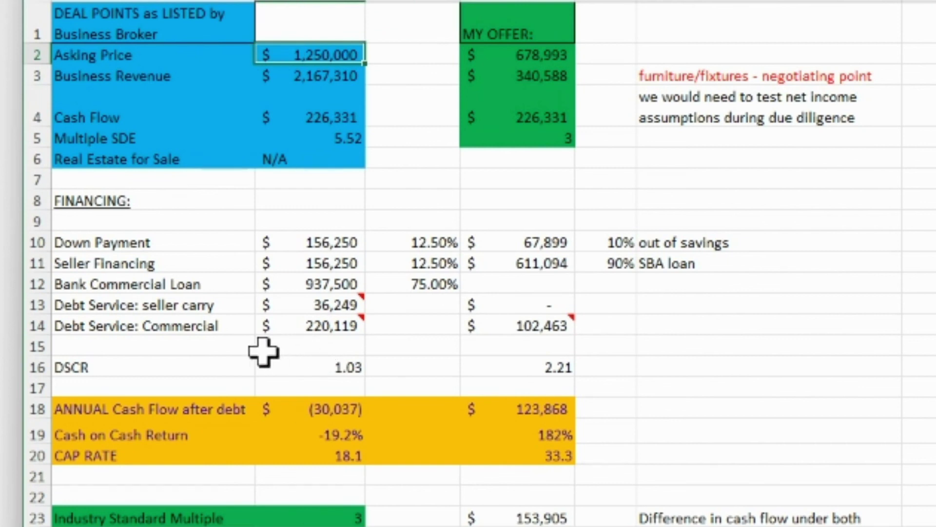
Step: Review the offer's down payment, SBA loan amount, commercial debt service, DSCR and cap rate in column D
{"action": "left_click", "coordinate": [513, 245]}
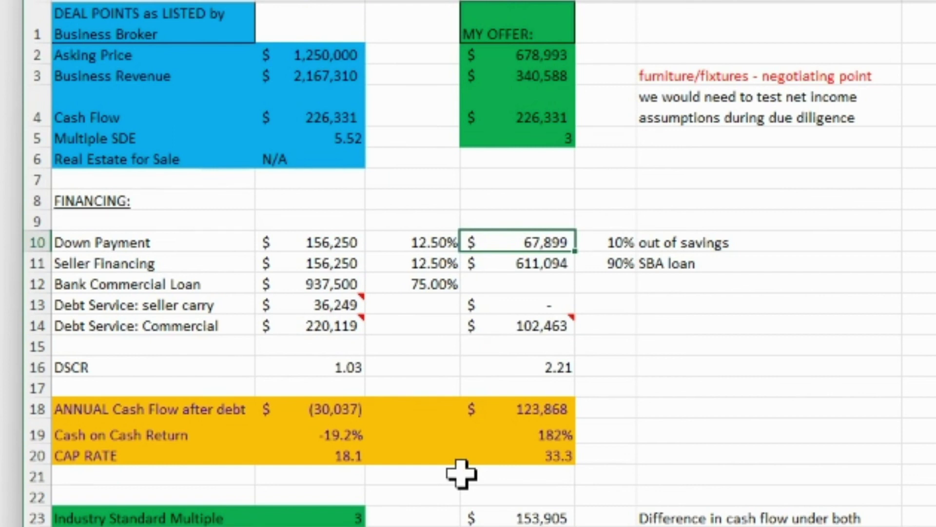
{"action": "left_click", "coordinate": [520, 264]}
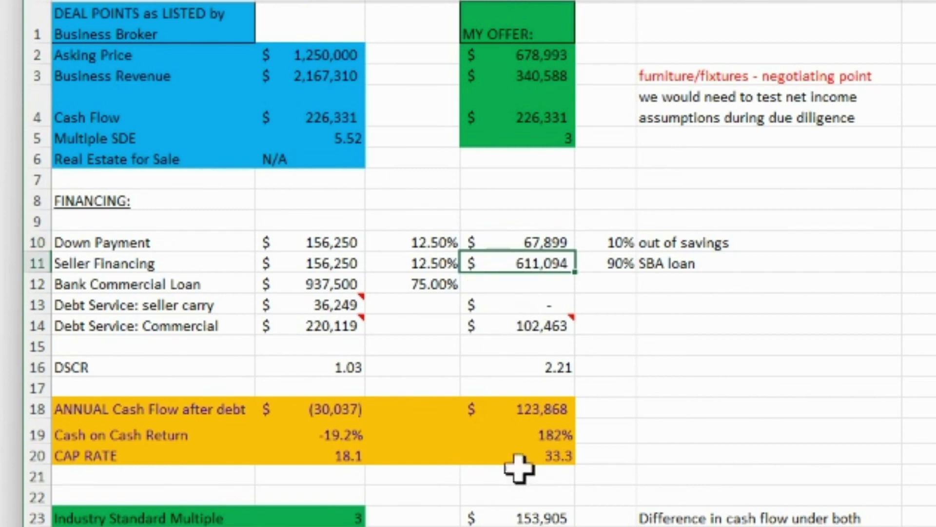
{"action": "left_click", "coordinate": [519, 327]}
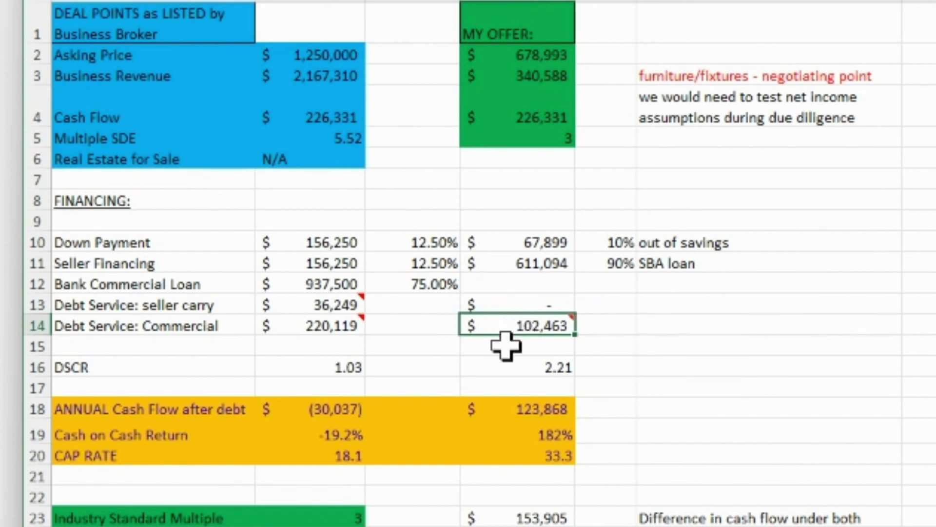
{"action": "left_click", "coordinate": [507, 363]}
{"action": "left_click", "coordinate": [481, 326]}
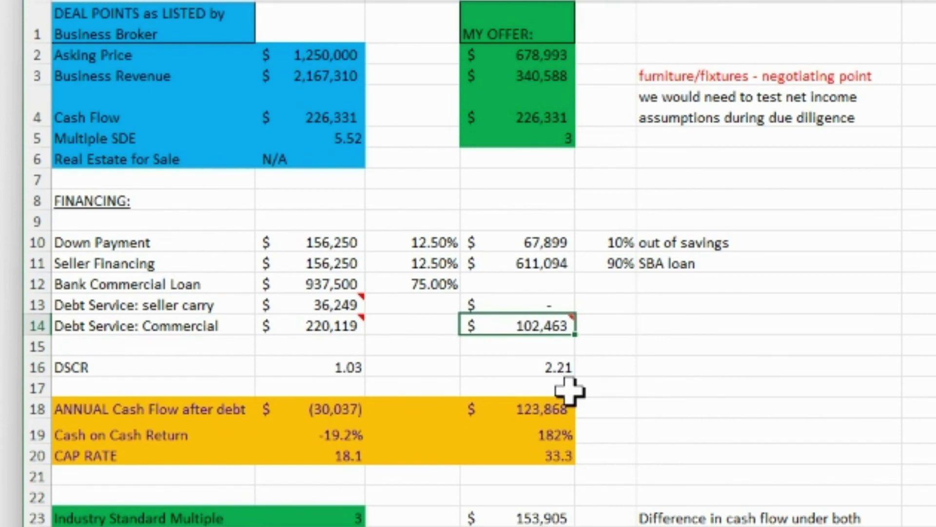
{"action": "left_click", "coordinate": [472, 452]}
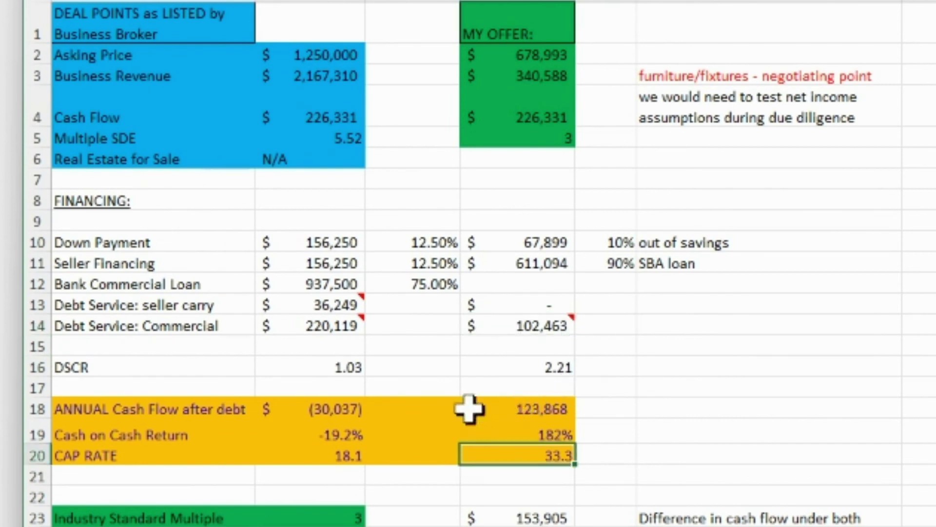
Step: Set the offer's commercial debt service in D14 to 135000
{"action": "left_click", "coordinate": [498, 326]}
{"action": "type", "text": "1350000"}
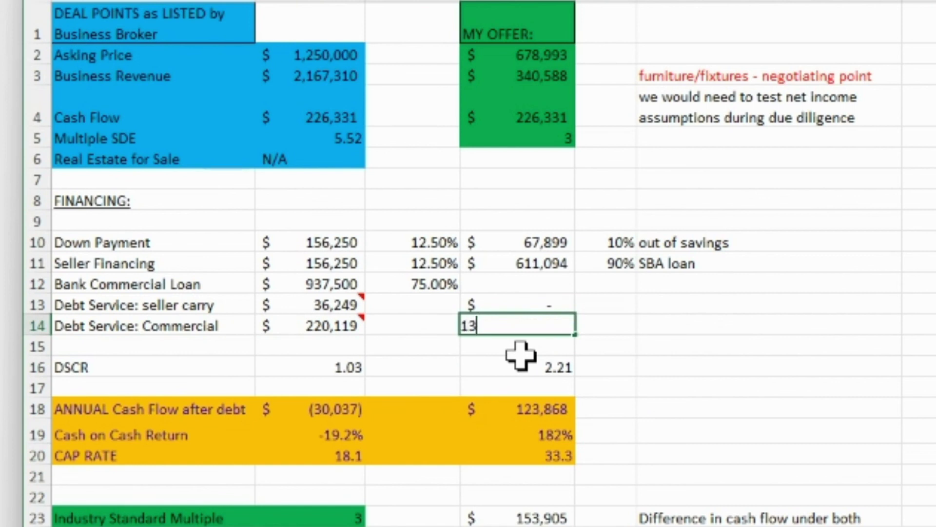
{"action": "key", "text": "BackSpace"}
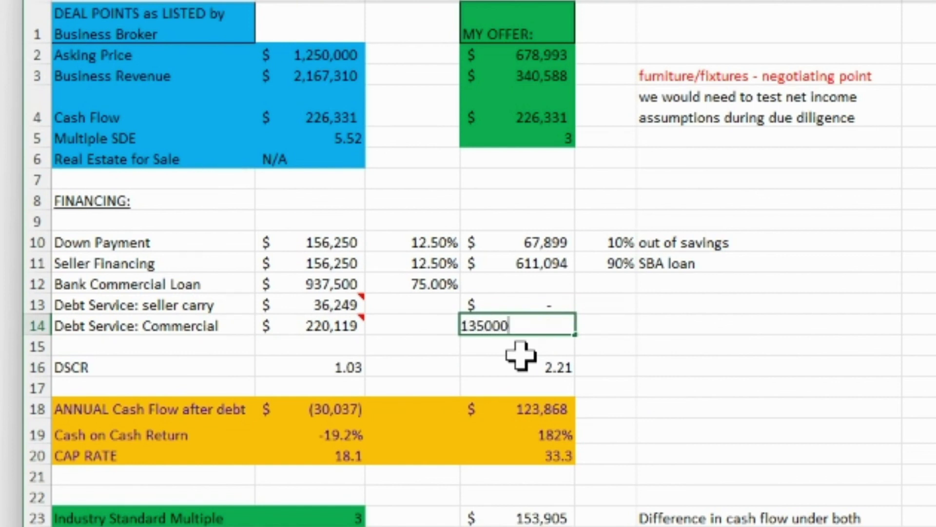
{"action": "key", "text": "Return"}
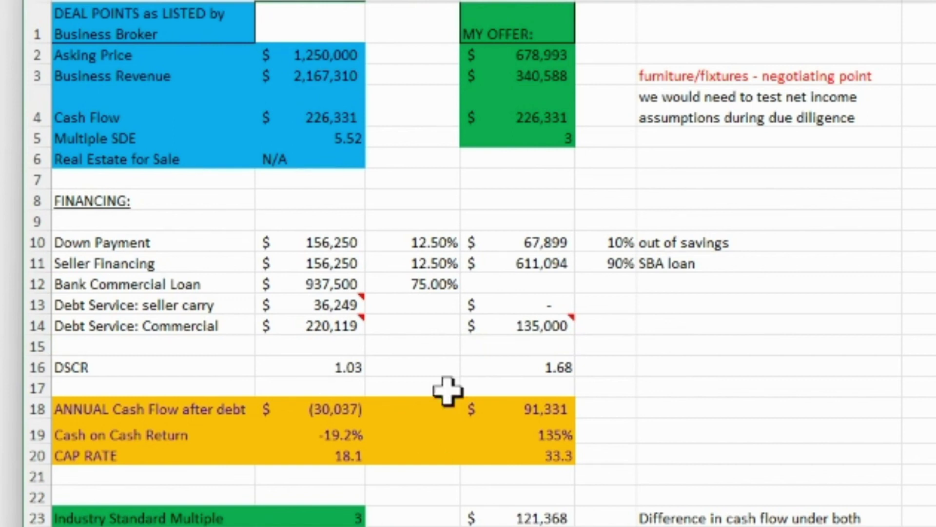
Step: Check the offer's recalculated DSCR in D16 and annual cash flow after debt in D18 against the debt service in D14
{"action": "left_click", "coordinate": [493, 326]}
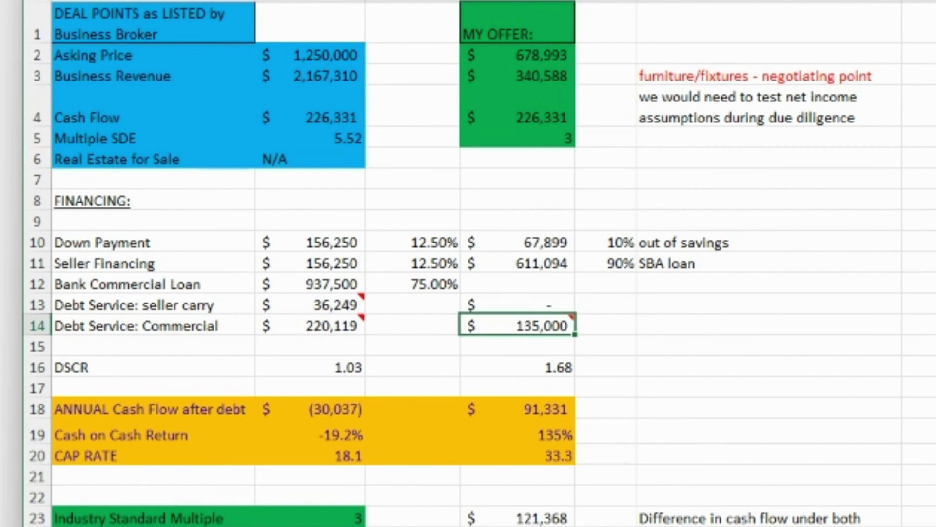
{"action": "left_click", "coordinate": [524, 367]}
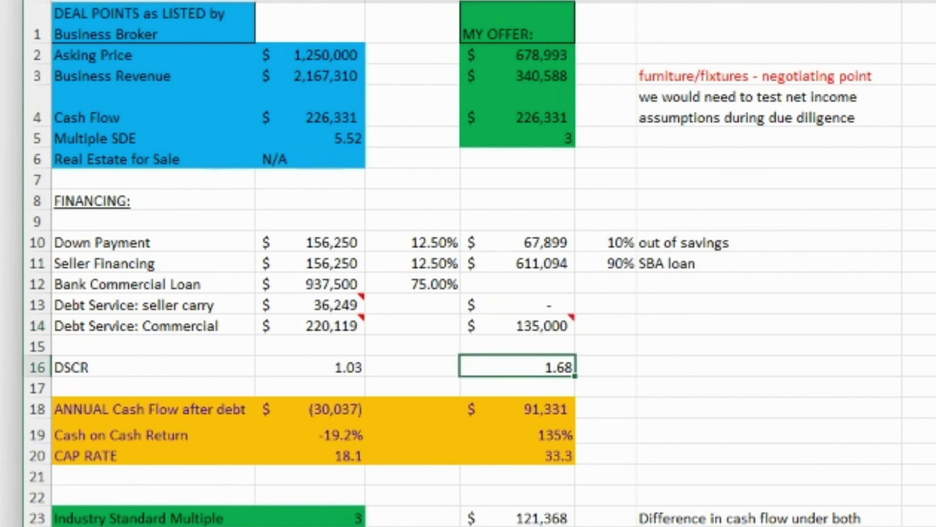
{"action": "left_click", "coordinate": [540, 414]}
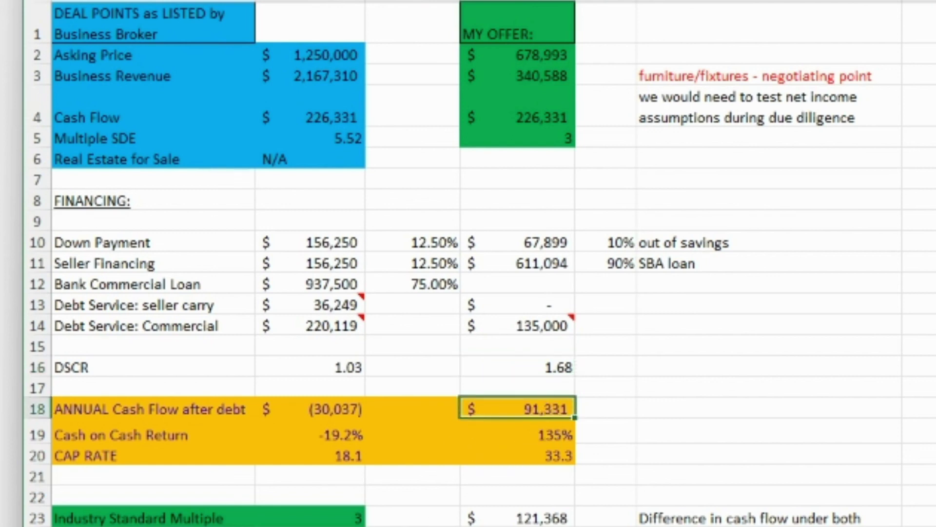
Step: Check that D23 calculates the cash flow difference between both deals with =D18-B18, keeping that formula
{"action": "left_click", "coordinate": [512, 512]}
{"action": "type", "text": "=D18-B18"}
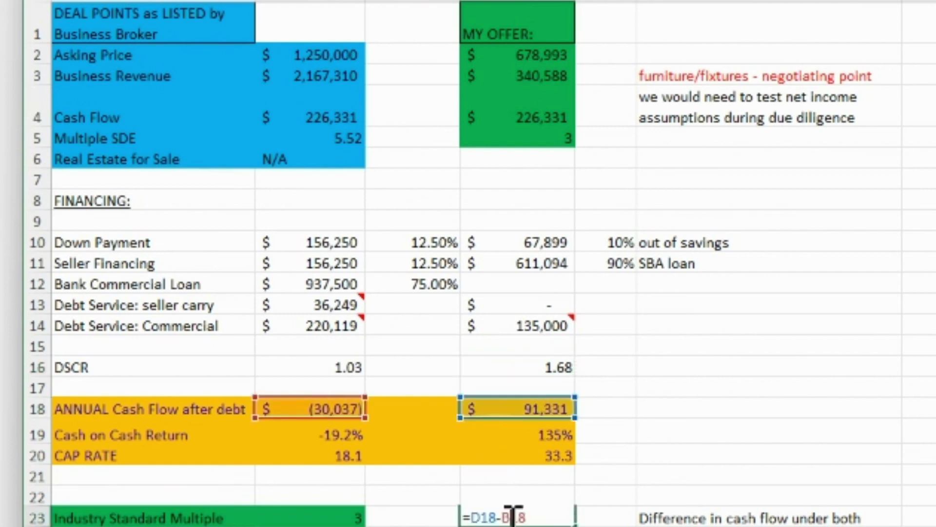
{"action": "key", "text": "Return"}
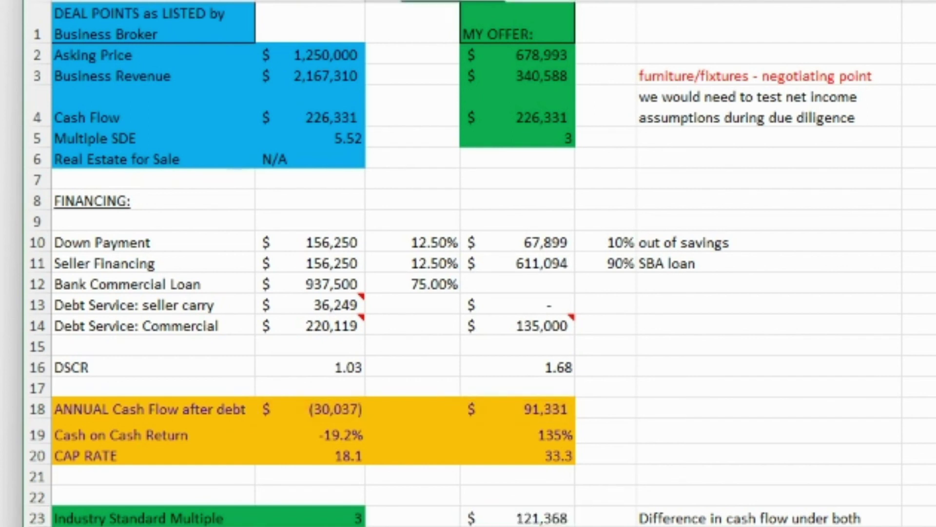